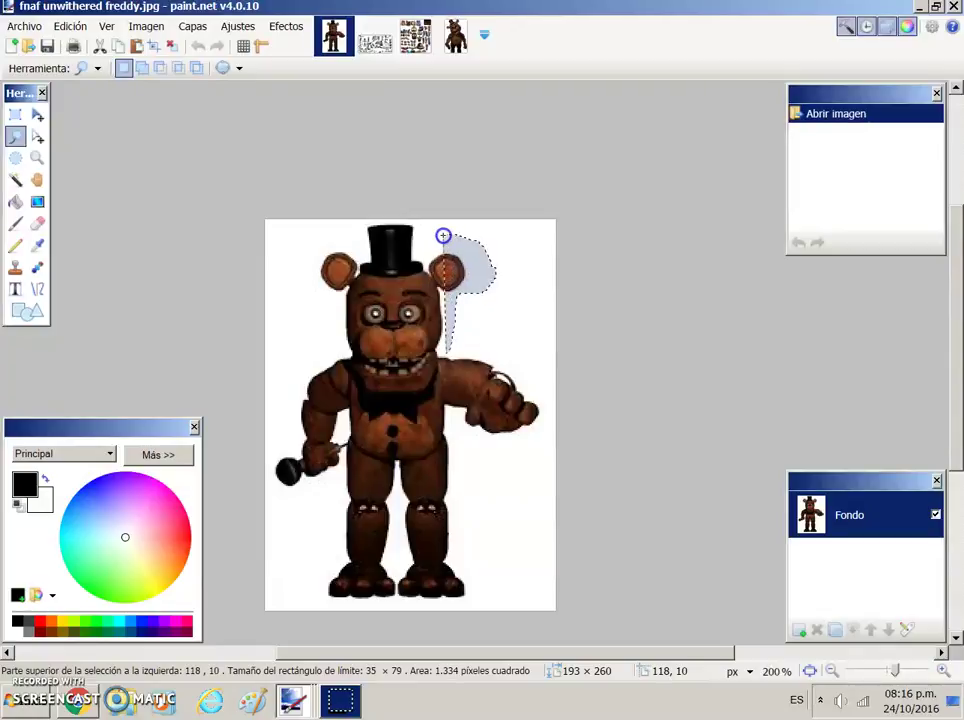
Step: Lasso-select the whole bear figure, leaving out the empty white area above its outstretched arm
mouse_move(438, 236)
left_mouse_down()
mouse_move(398, 218)
mouse_move(297, 252)
mouse_move(217, 512)
mouse_move(409, 686)
mouse_move(541, 599)
mouse_move(783, 174)
mouse_move(714, 86)
mouse_move(953, 355)
left_mouse_up()
scroll(958, 328, "up", 5)
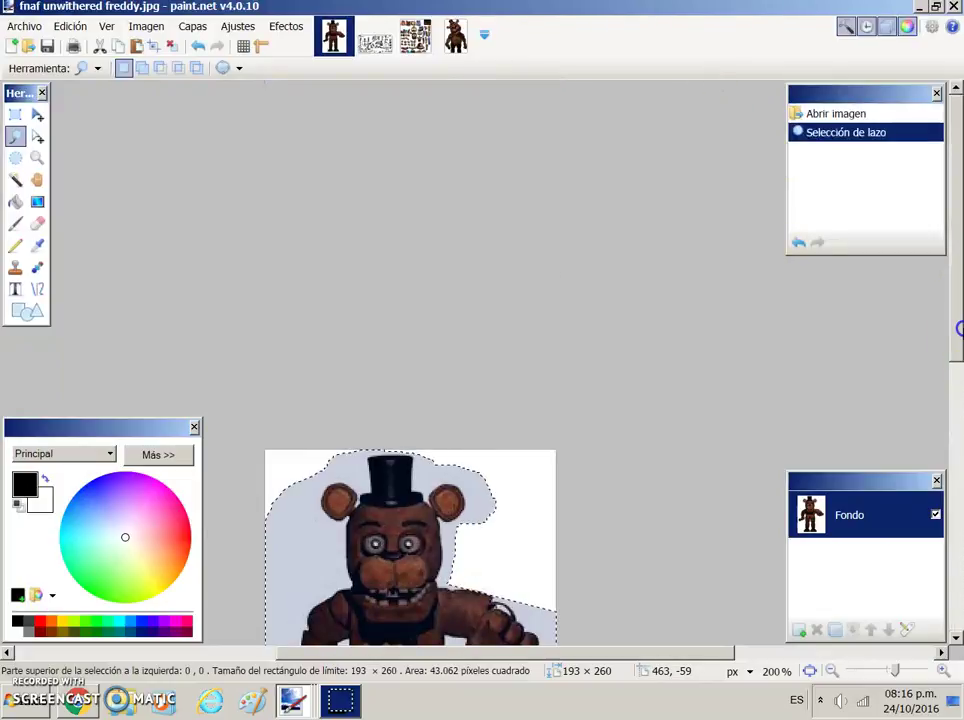
scroll(574, 325, "down", 4)
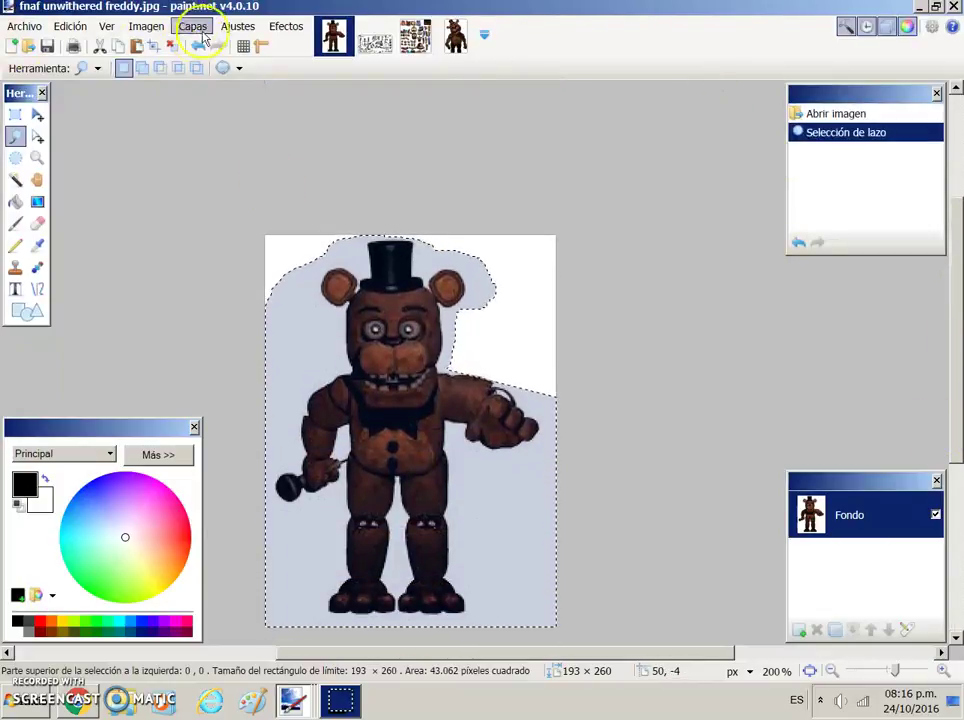
Step: Recolour the selected bear with hue 54 and saturation 139, and clear the selection
left_click(228, 27)
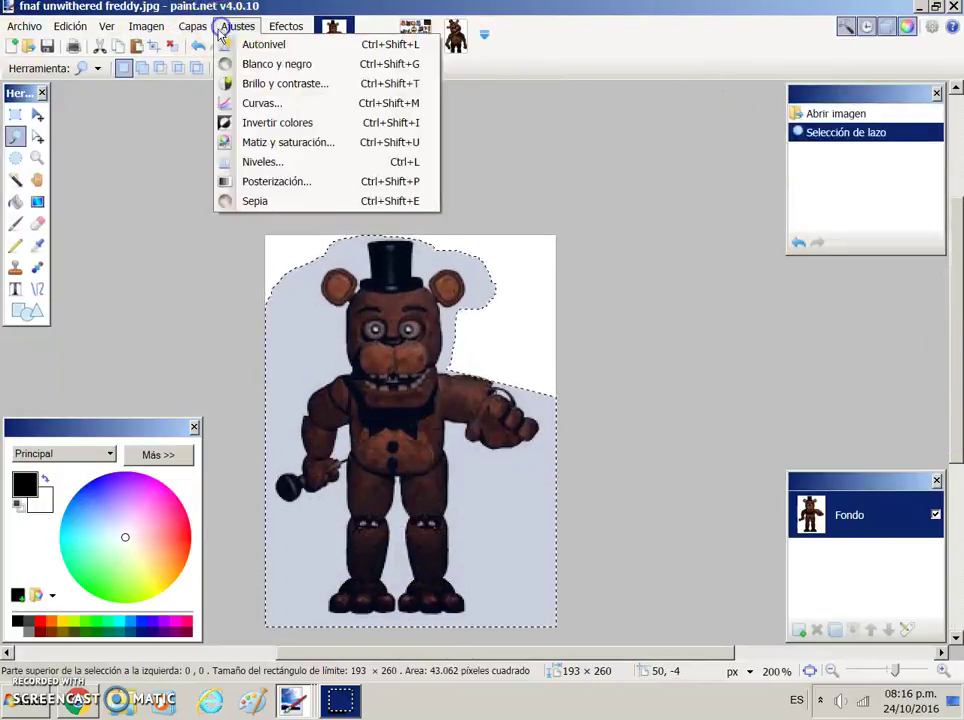
left_click(245, 148)
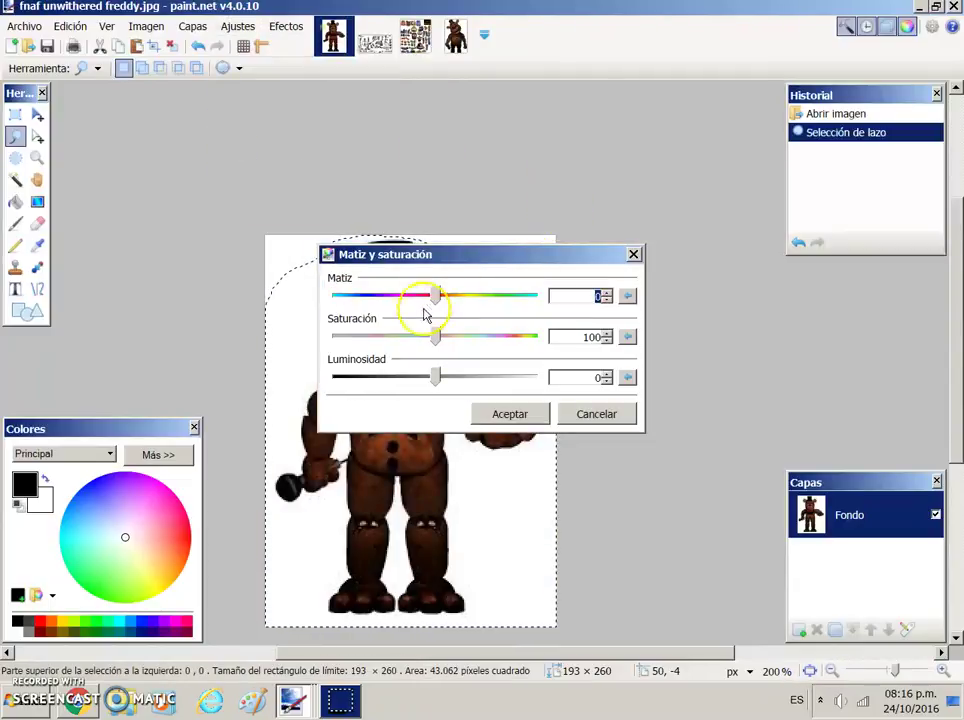
left_click_drag(463, 258, 452, 523)
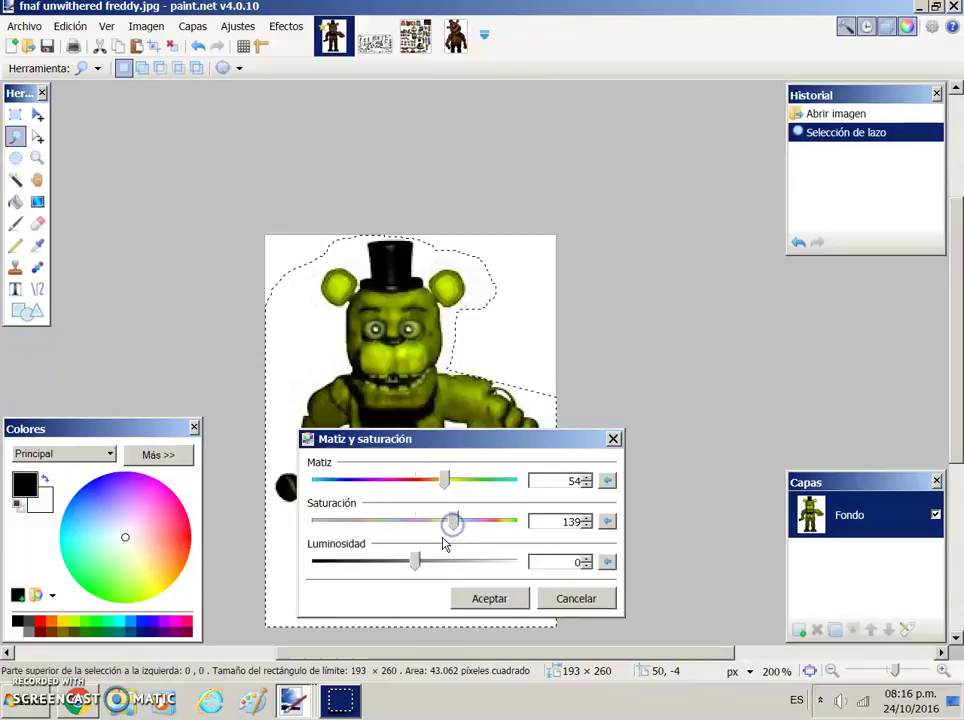
left_click(485, 596)
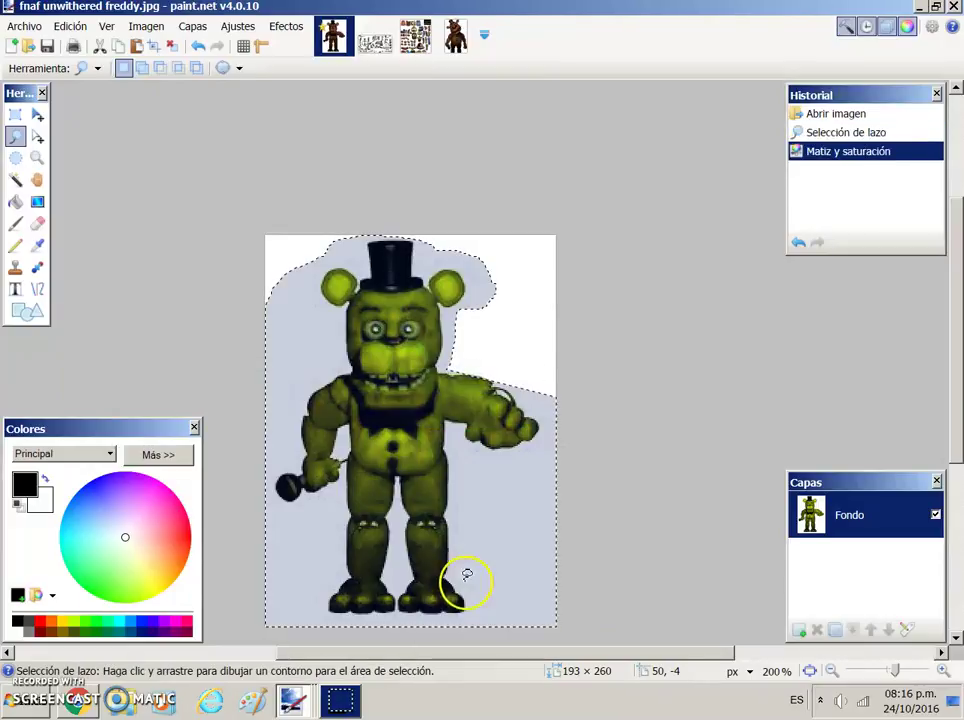
left_click(310, 105)
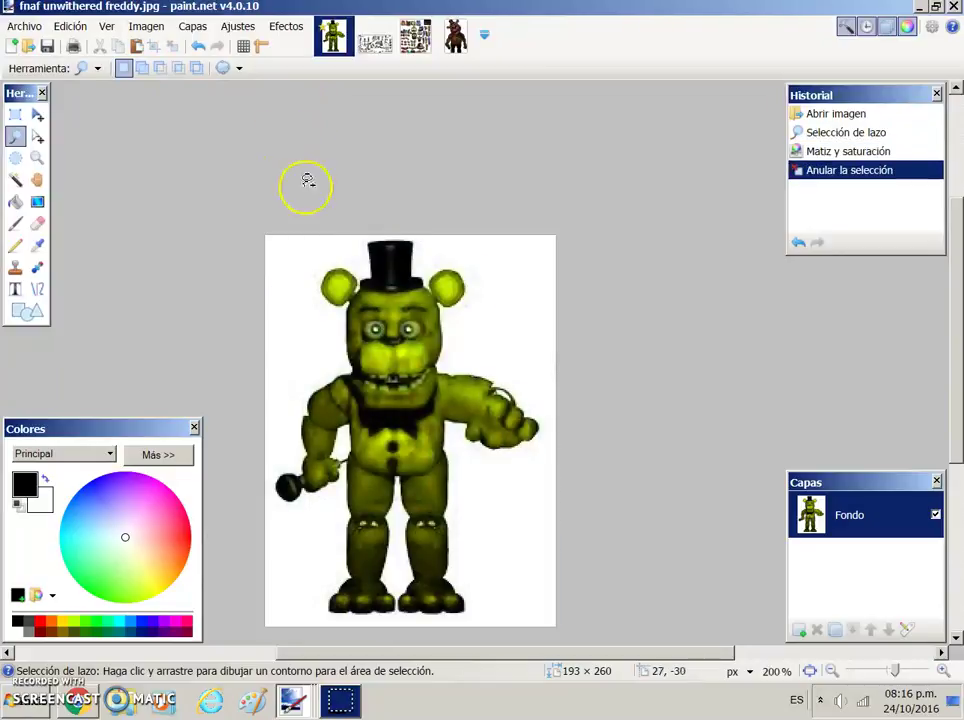
Step: Lasso-select the ear above the outstretched arm together with the blank area beside it, keeping that selection active
left_click_drag(957, 210, 958, 320)
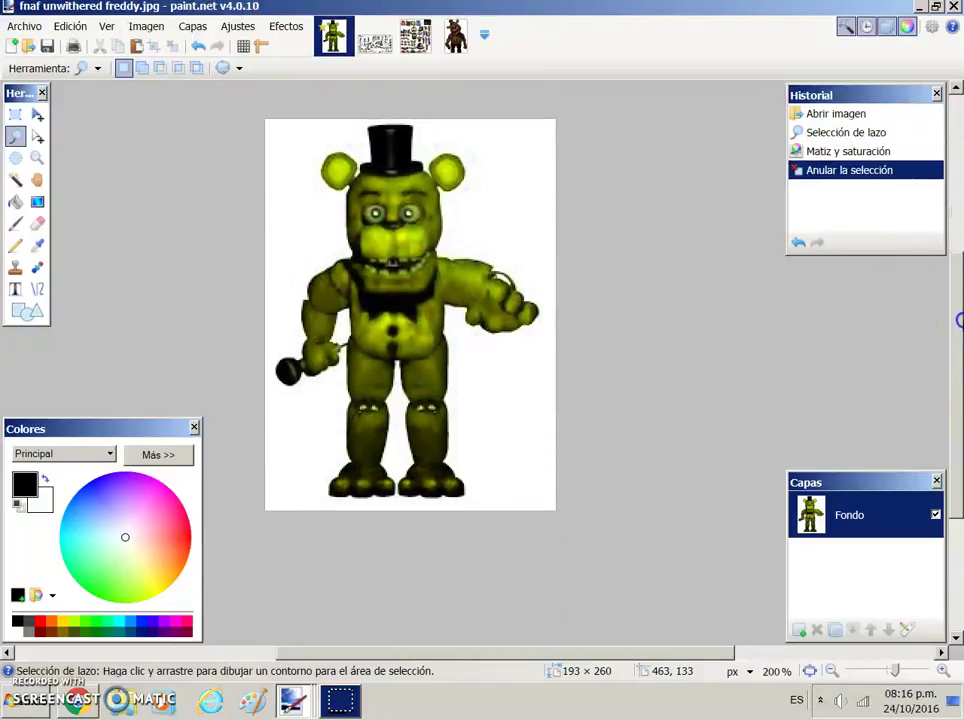
left_click_drag(481, 205, 446, 192)
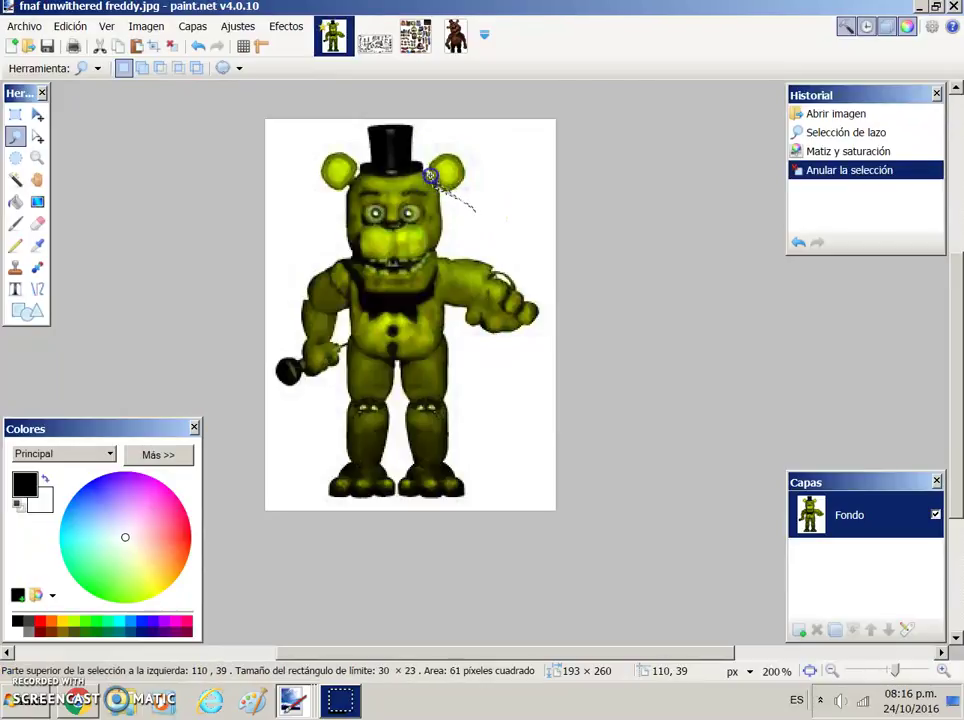
mouse_move(449, 155)
left_mouse_down()
mouse_move(549, 200)
mouse_move(504, 218)
left_mouse_up()
left_click(504, 218)
left_click(830, 189)
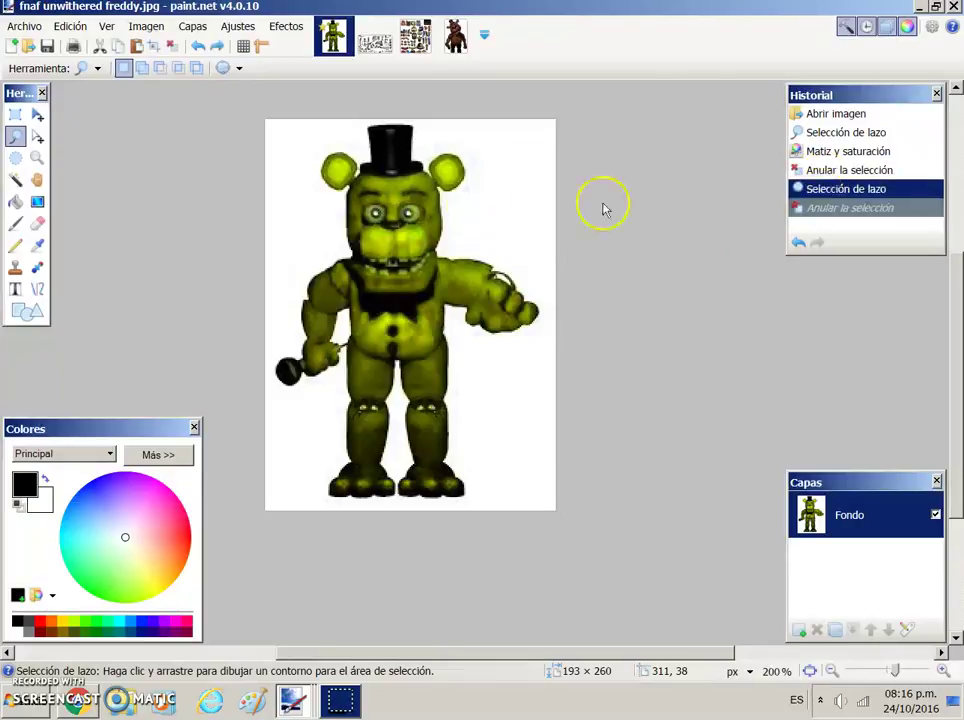
Step: Paint over the selected ear in off-white with a brush width of 35
left_click(16, 221)
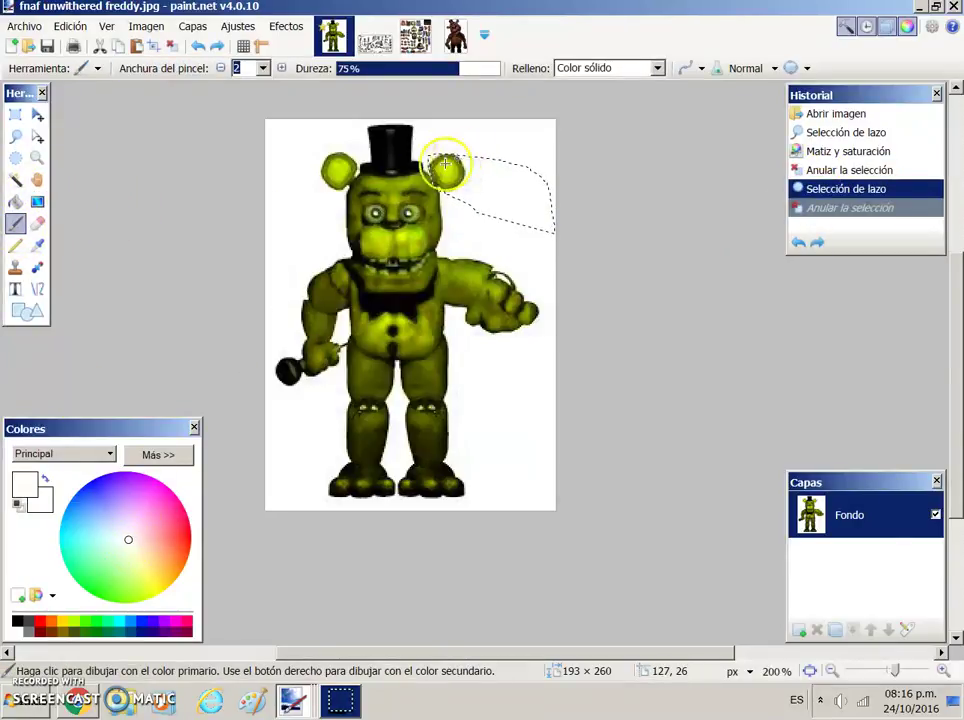
left_click(262, 68)
left_click(248, 303)
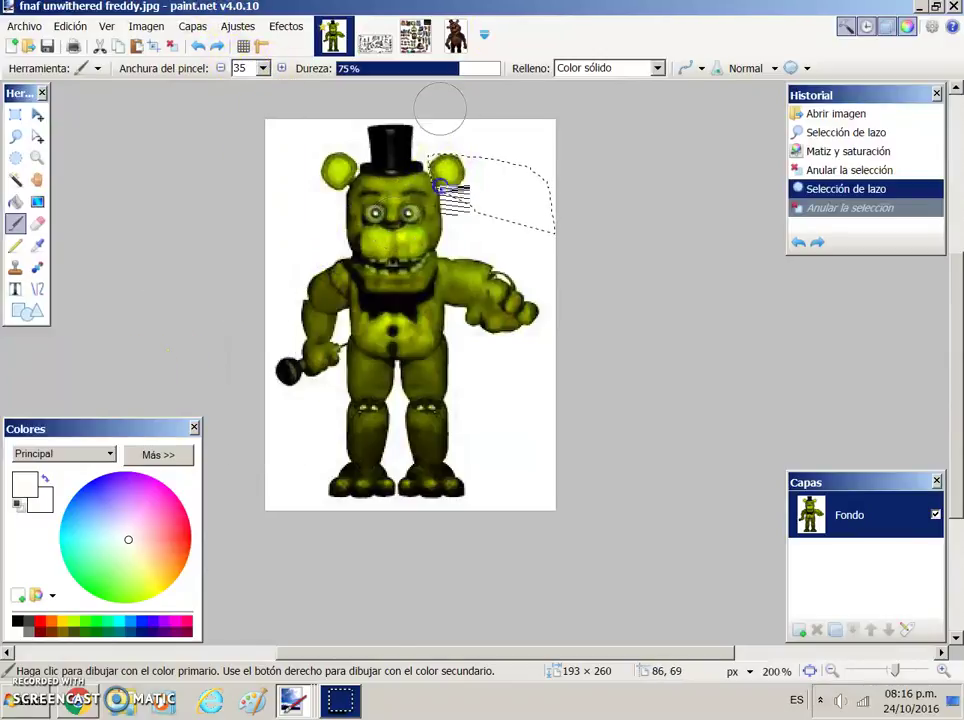
scroll(440, 110, "up", 5)
mouse_move(455, 470)
left_mouse_down()
mouse_move(424, 454)
mouse_move(432, 486)
mouse_move(455, 505)
left_mouse_up()
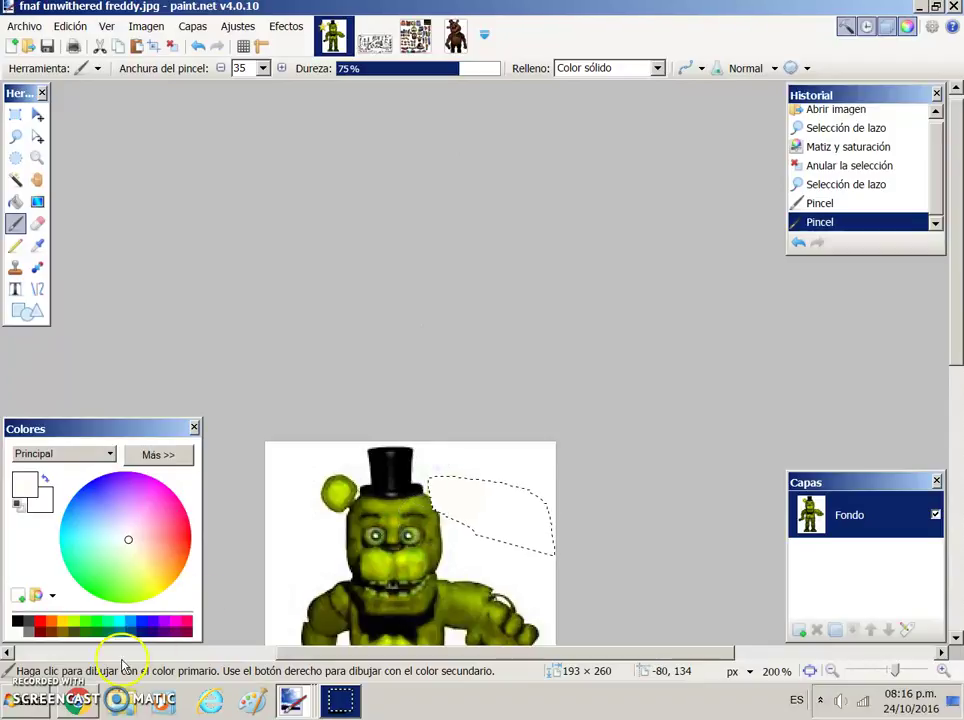
Step: Switch to the YouTube livestream in Chrome, send "AUCH" in its chat, and return to paint.net
left_click(67, 710)
type("SPRINGTRS")
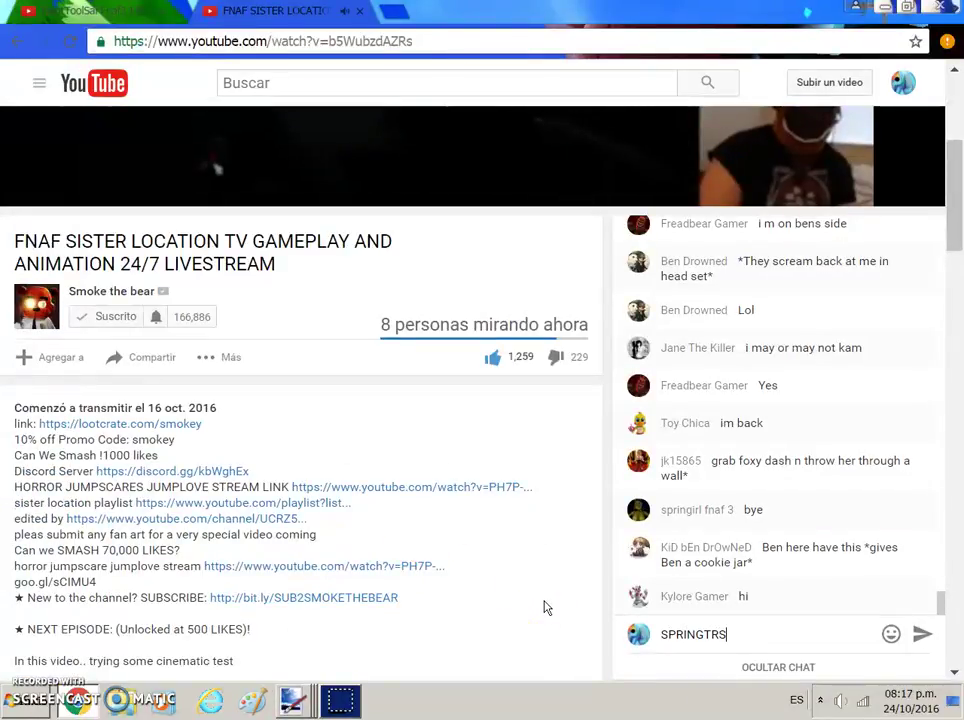
key("BackSpace")
key("BackSpace")
key("BackSpace")
key("BackSpace")
key("BackSpace")
key("BackSpace")
type("AUCH")
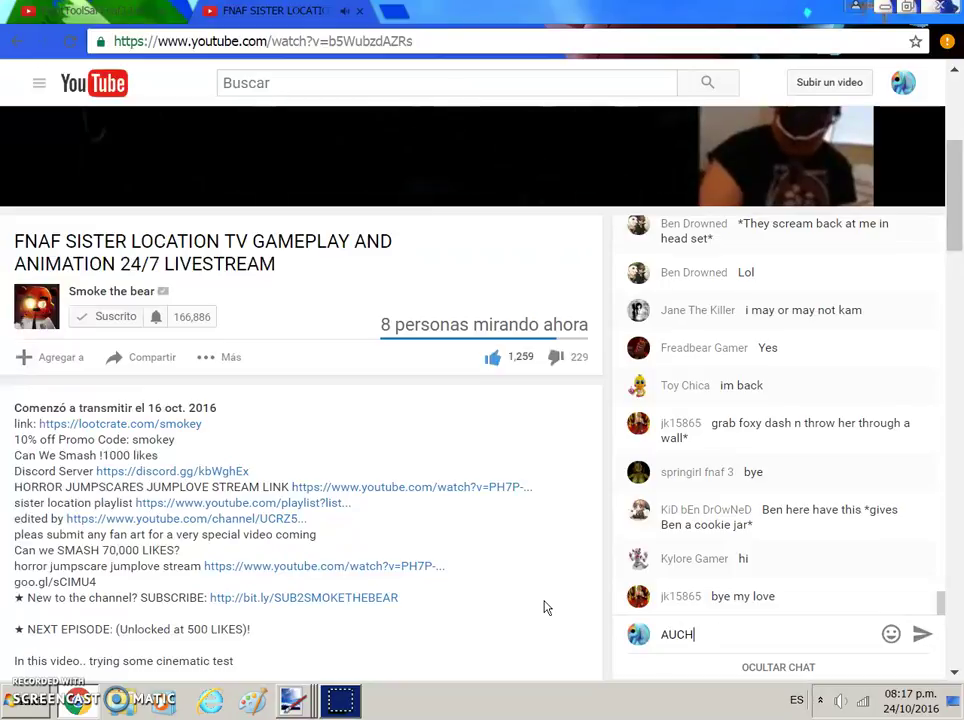
key("Return")
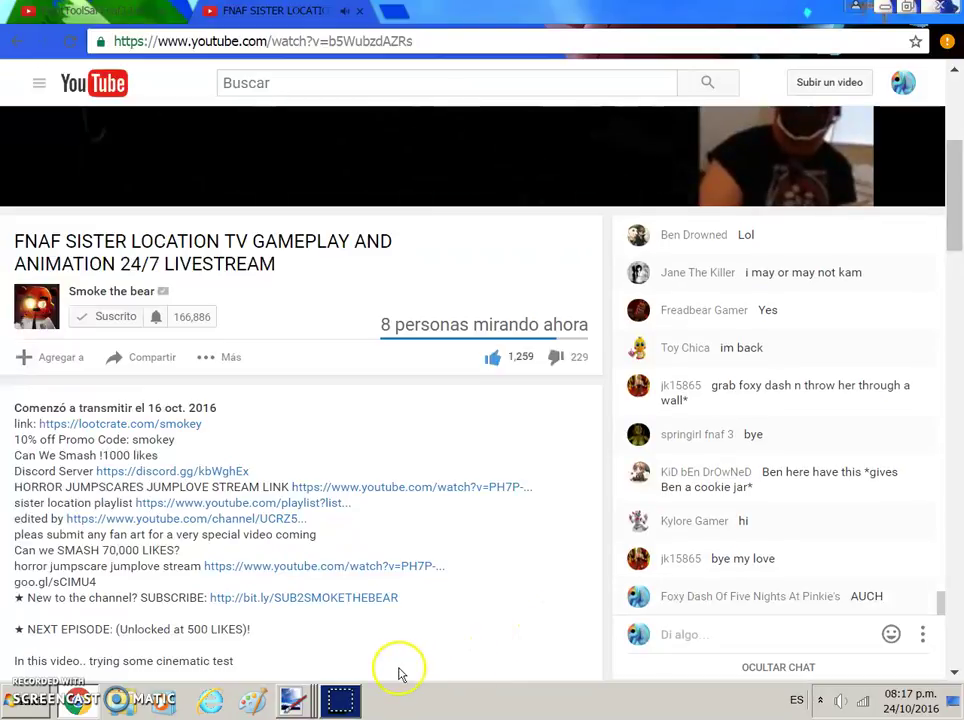
left_click(290, 583)
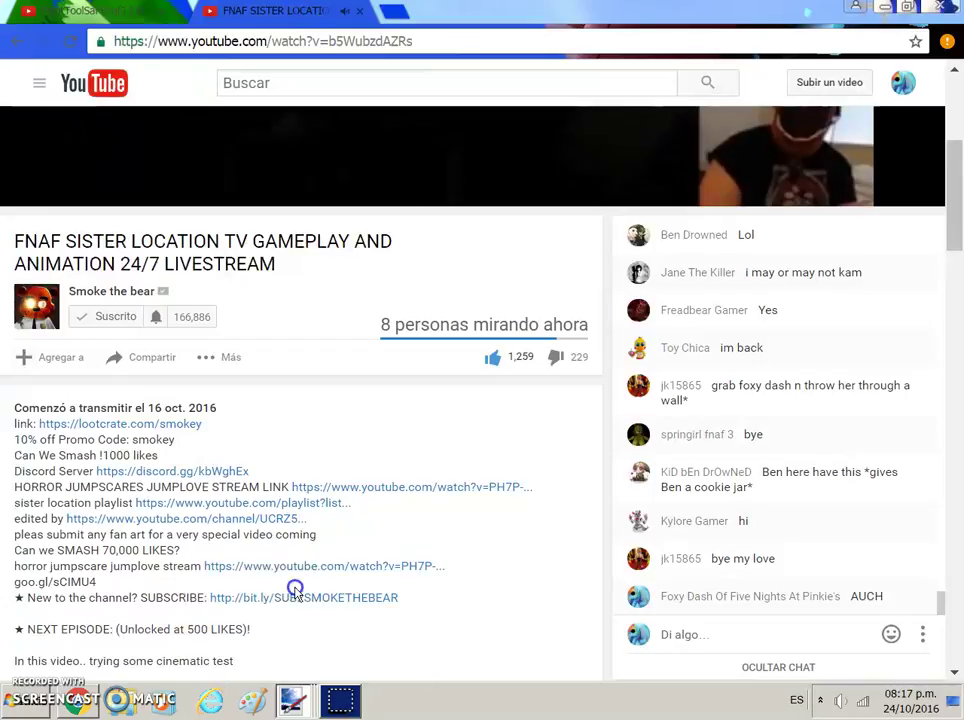
left_click(688, 371)
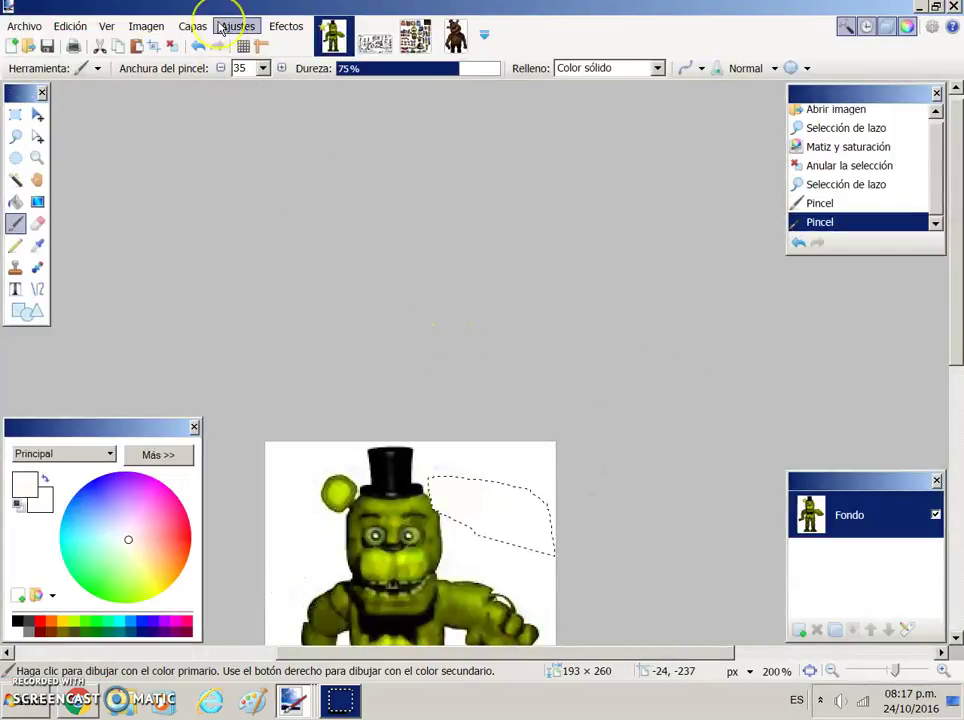
Step: Open the image's save settings, dismiss them without saving, and clear the selection around the erased ear
key("ctrl+s")
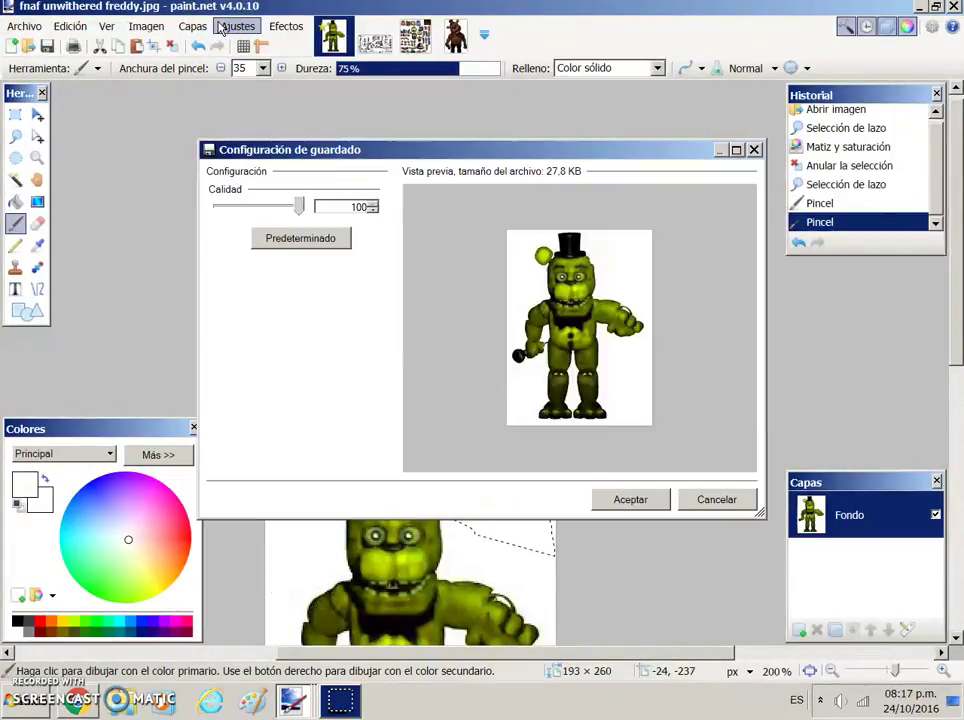
left_click(754, 150)
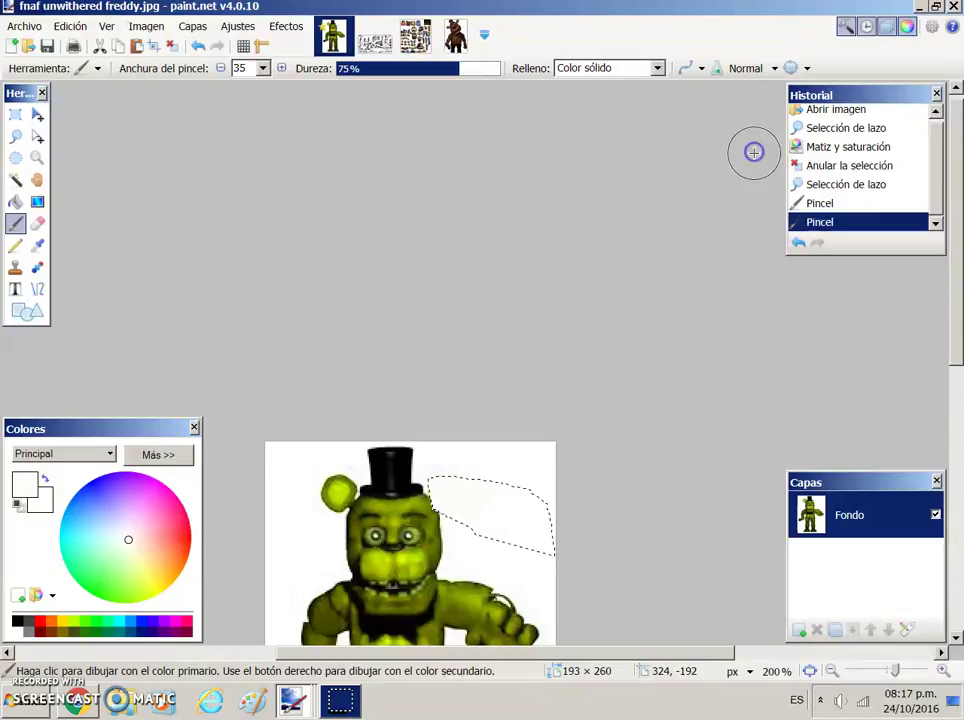
key("ctrl+d")
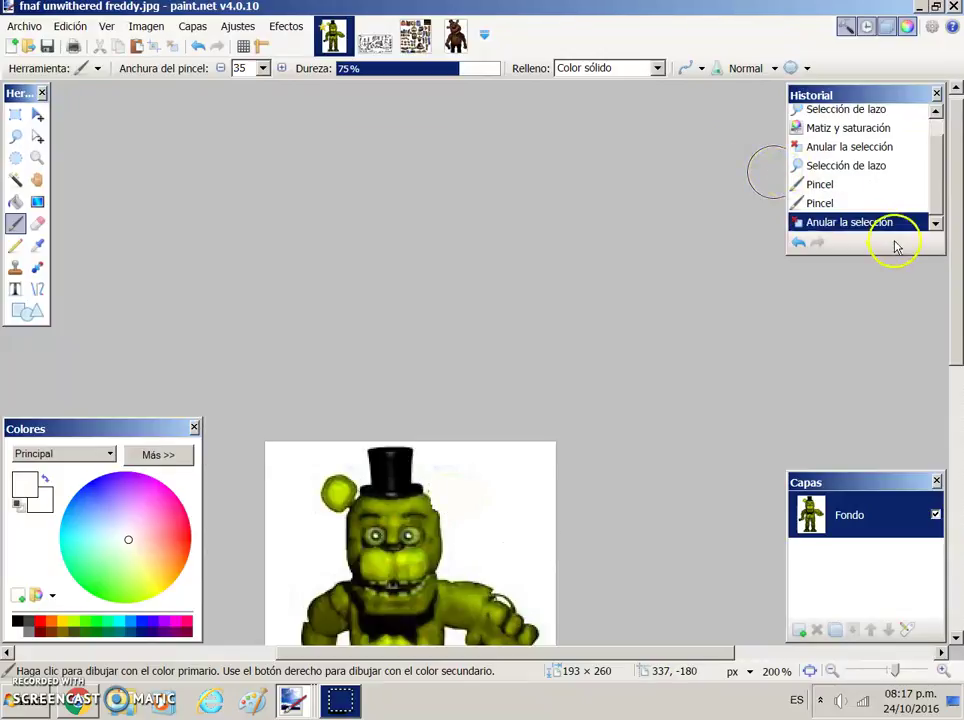
Step: Try painting over the remaining ear with the off-white brush, and undo the stroke
left_click_drag(955, 255, 955, 378)
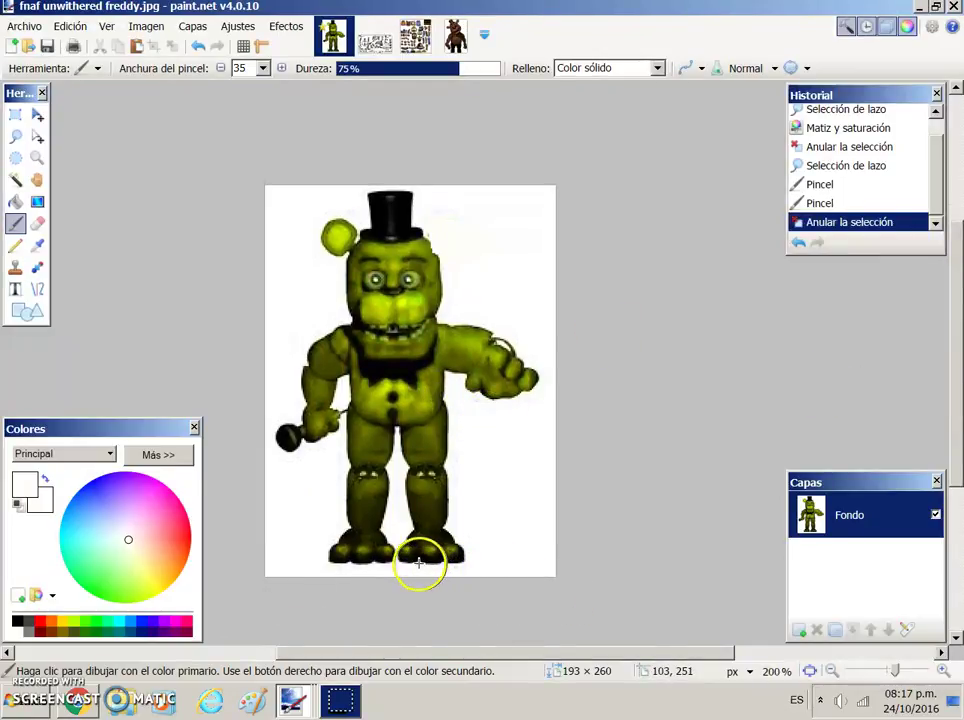
left_click_drag(331, 231, 329, 237)
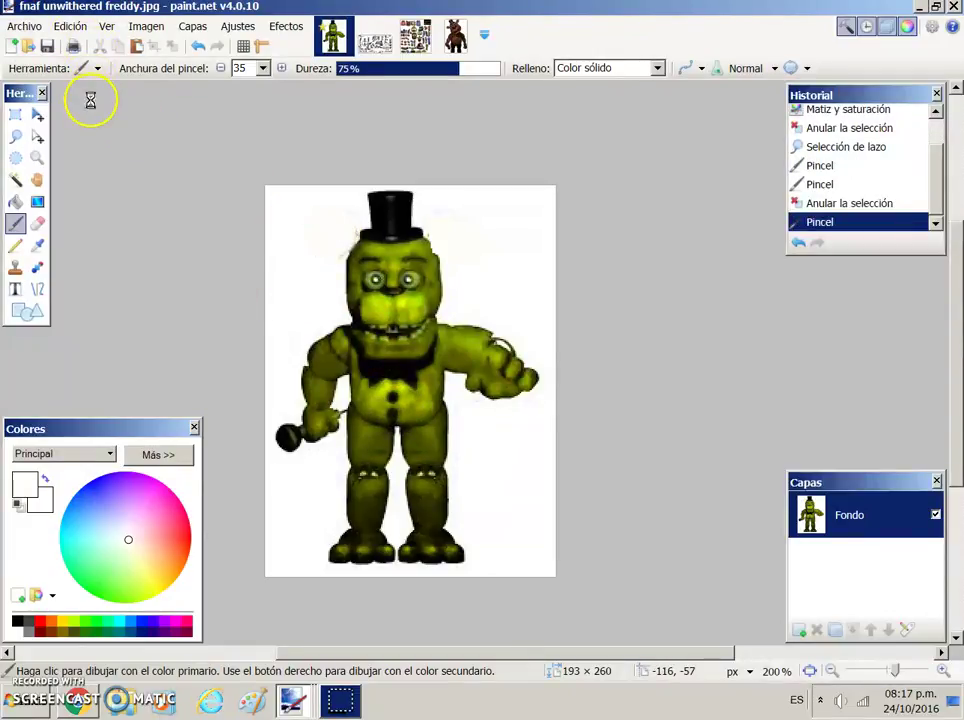
key("ctrl+z")
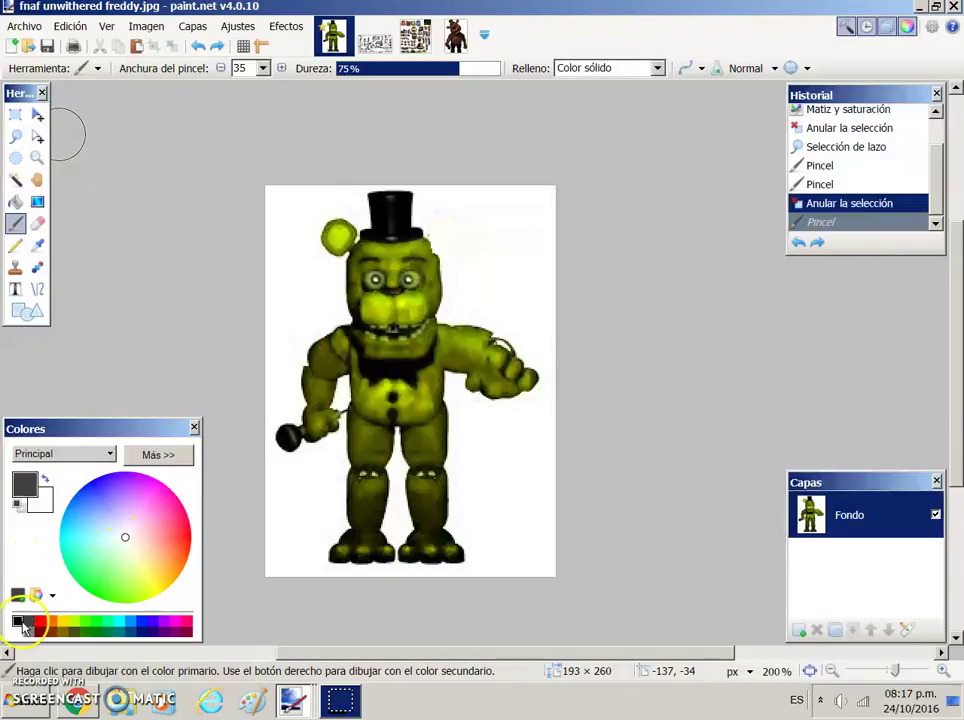
Step: Set up the paintbrush with black as the primary colour and a brush width of 14
left_click(263, 70)
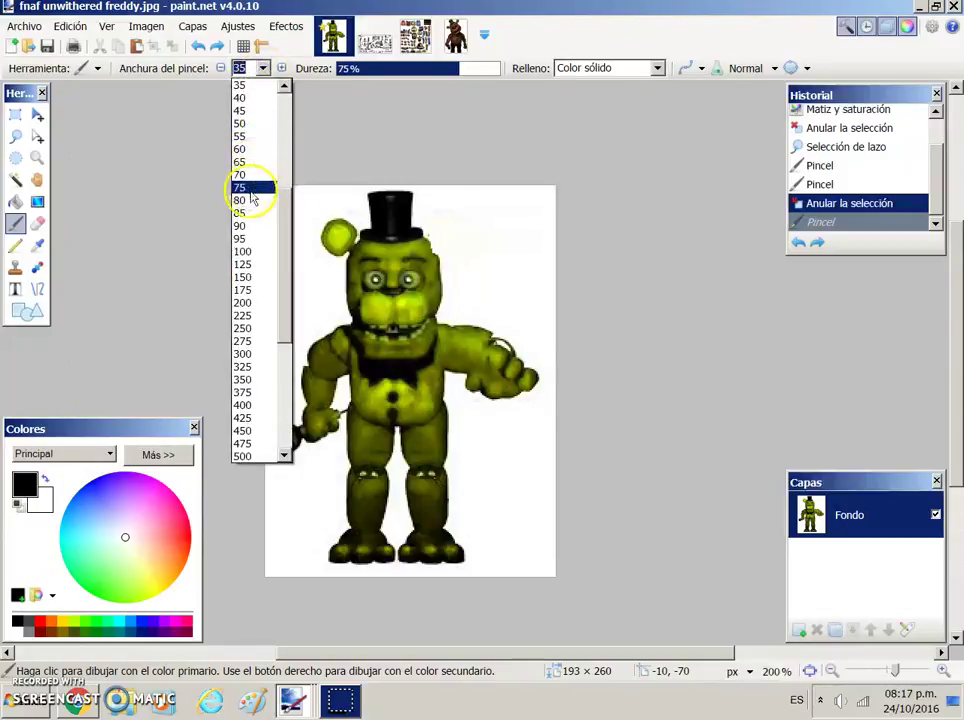
left_click(243, 86)
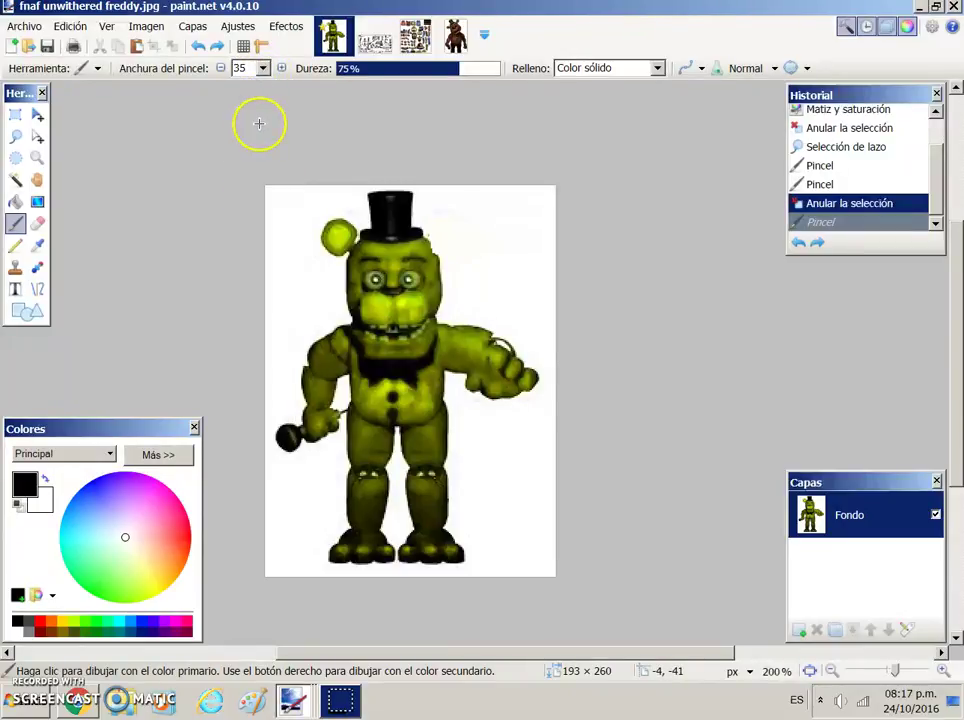
left_click(264, 69)
scroll(284, 190, "up", 3)
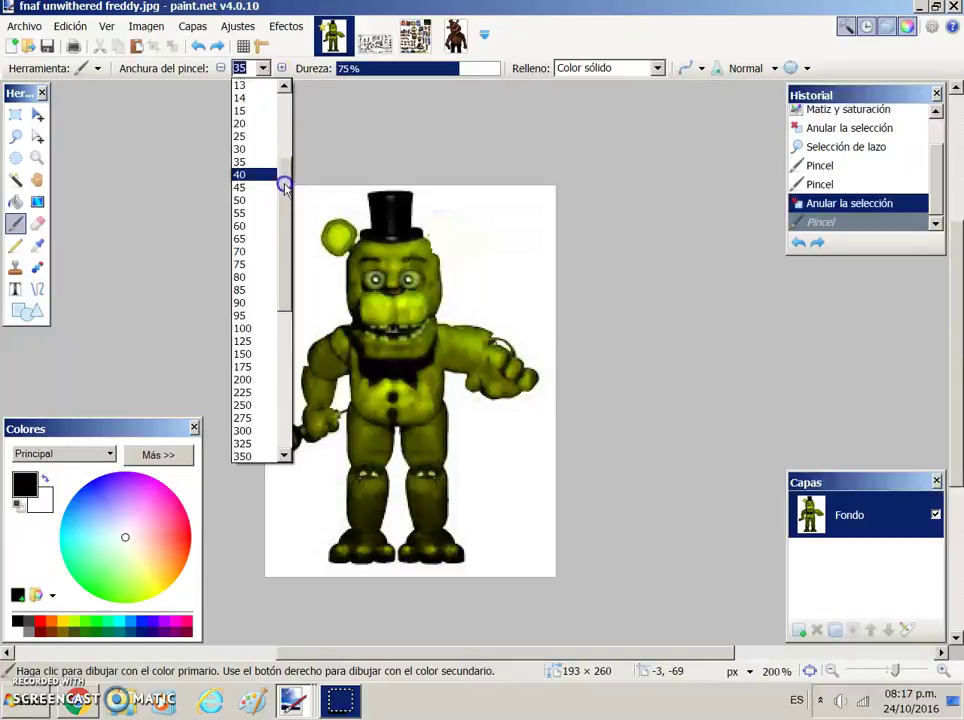
left_click(243, 138)
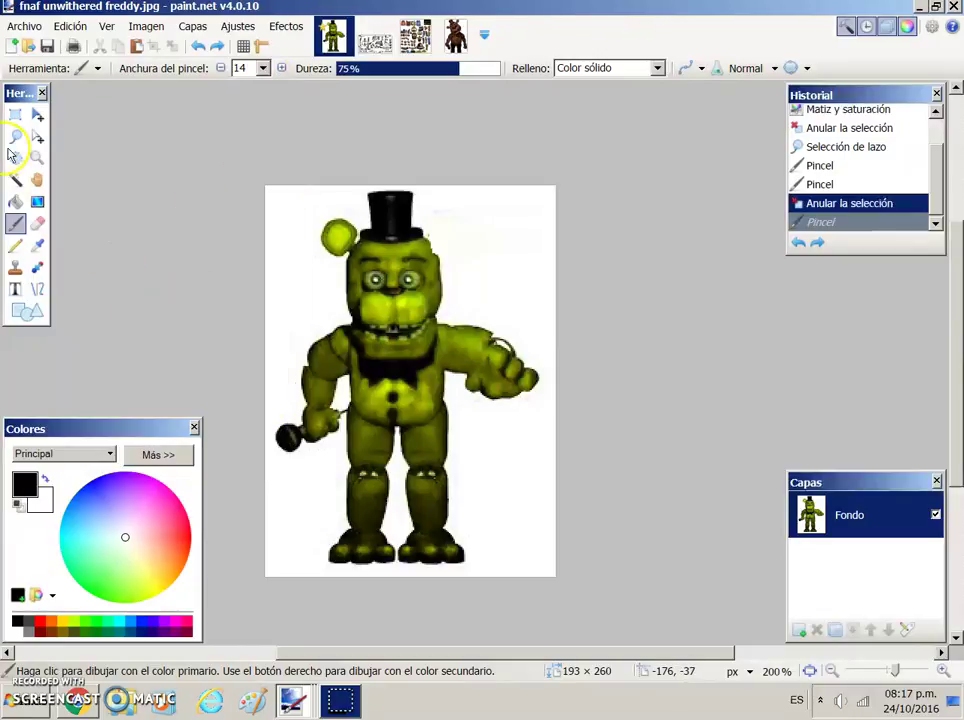
Step: Zoom in on the bear's eyes to 1200%
left_click(37, 157)
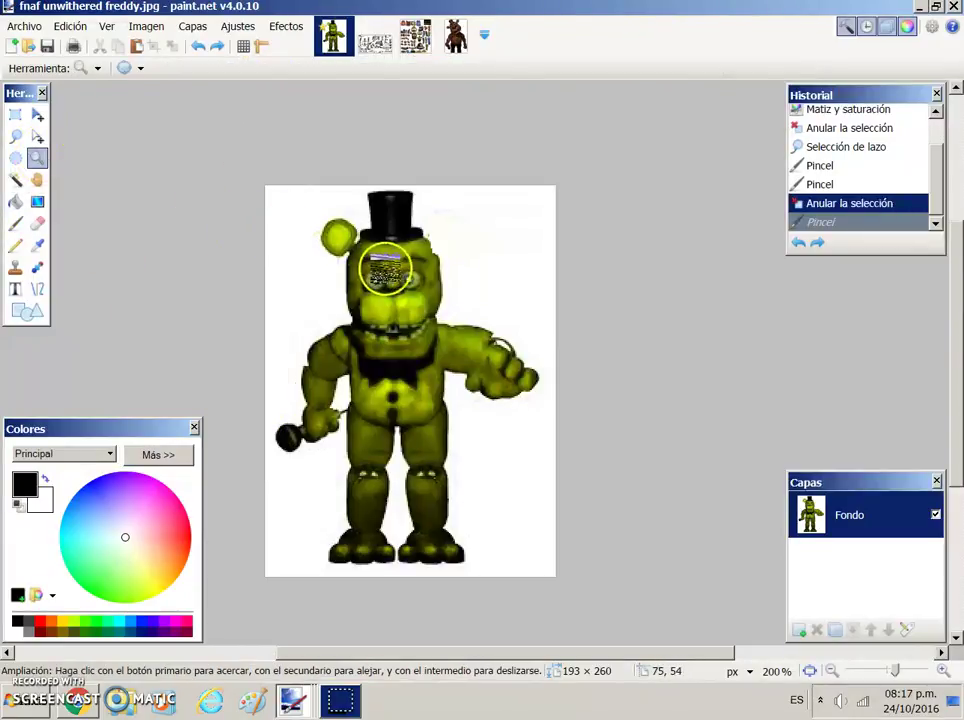
left_click(398, 280)
left_click(133, 344)
left_click(195, 383)
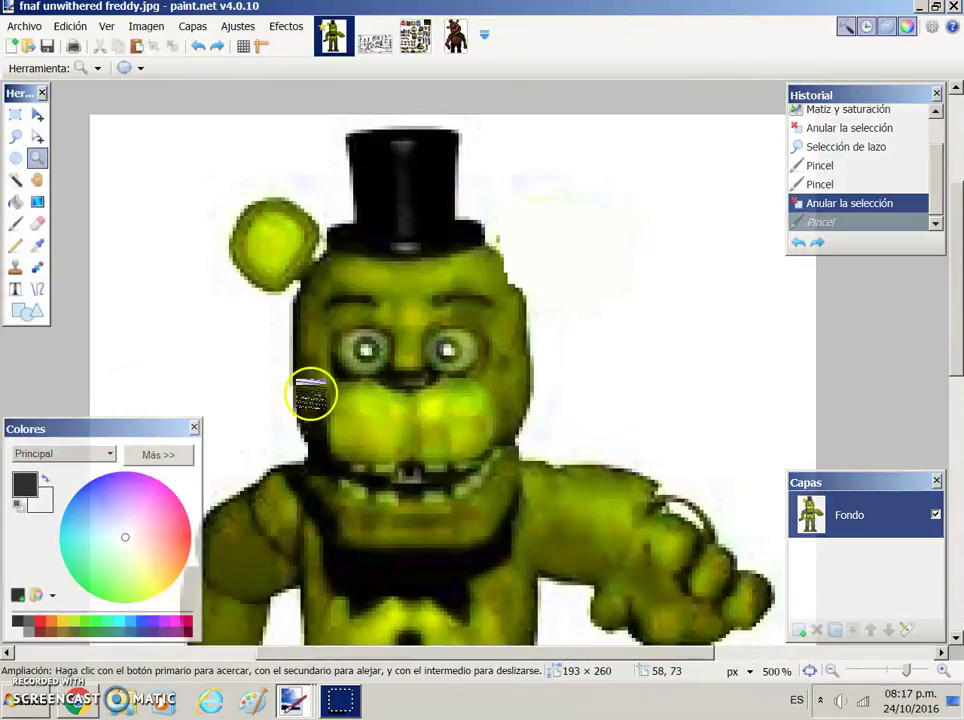
left_click(350, 345)
left_click(398, 372)
left_click(424, 370)
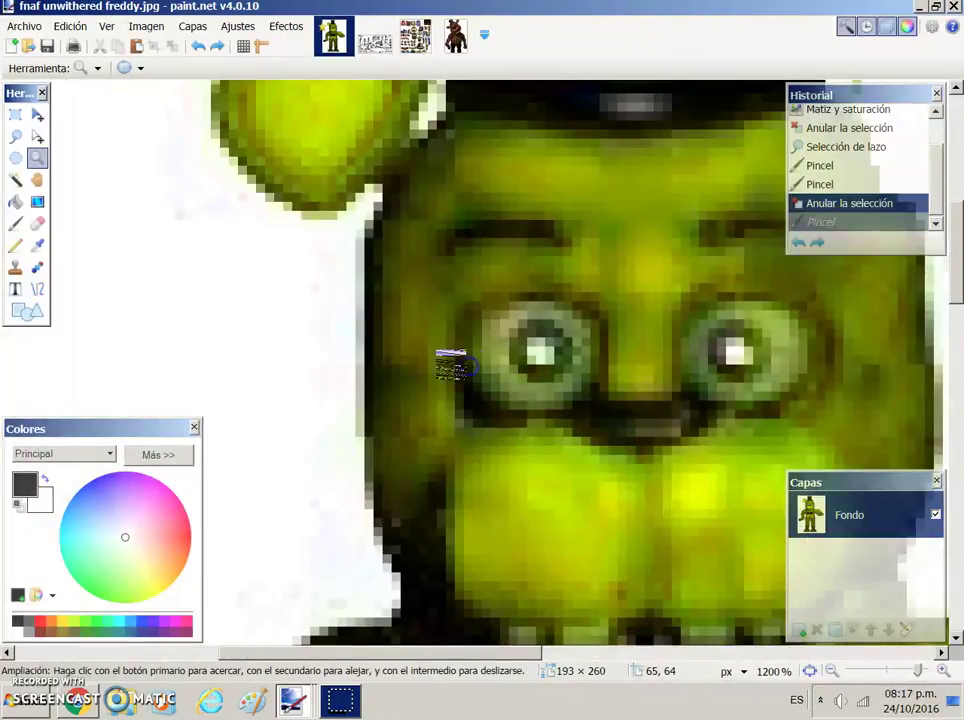
Step: Open Sticky Notes, write "ZOOMS XD" in a new note, and delete the note
left_click(22, 700)
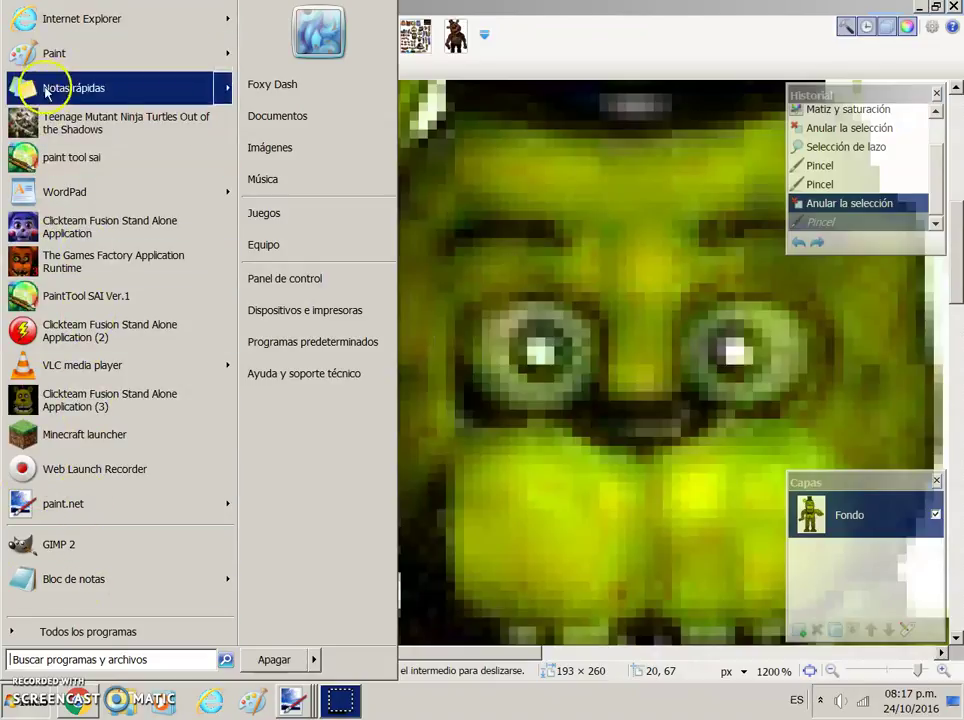
left_click(460, 244)
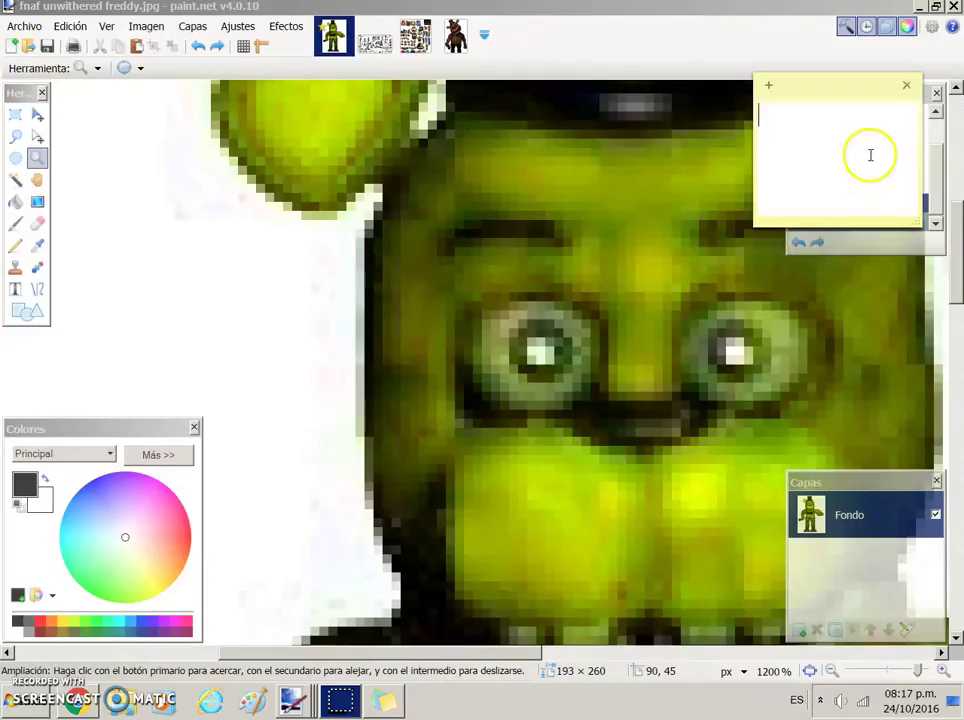
type("S XD")
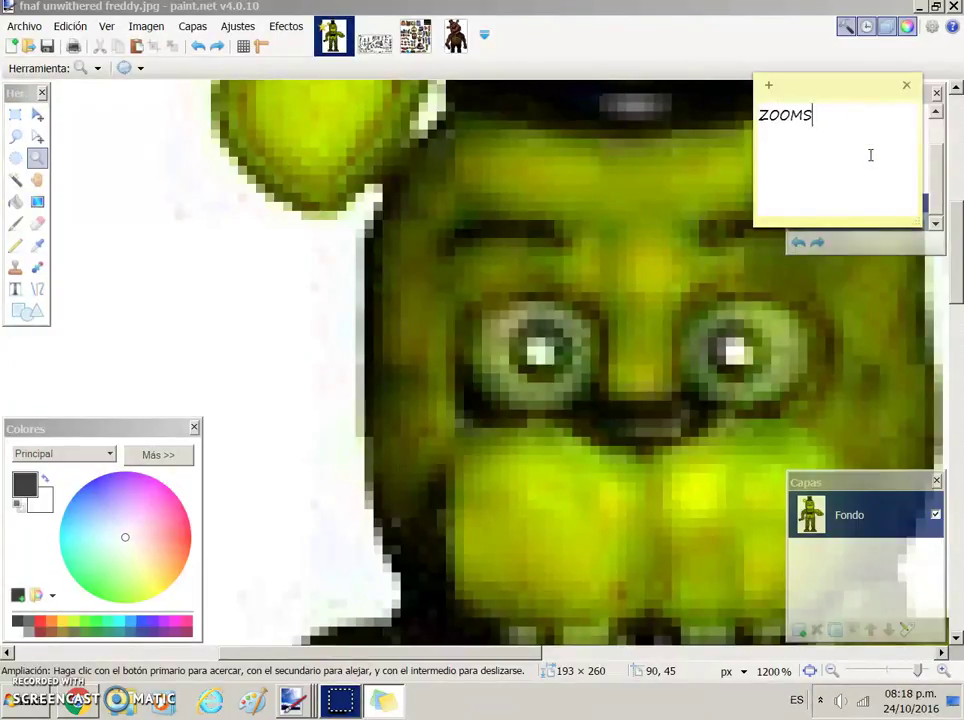
left_click(906, 86)
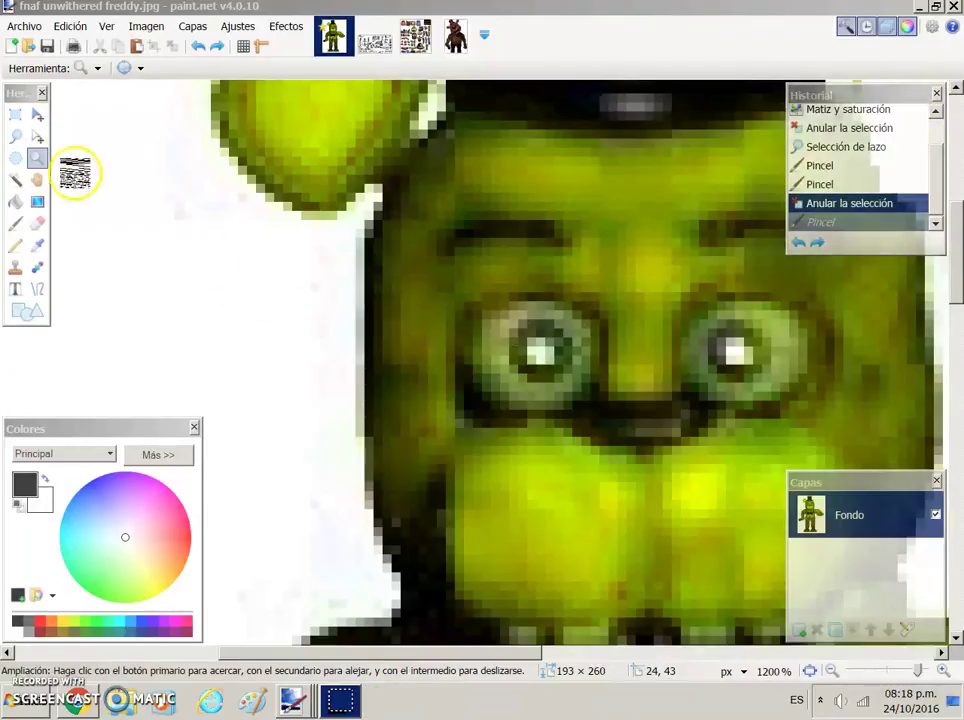
Step: Paint over both of the bear's eyes in black with the paintbrush at width 14
left_click(15, 223)
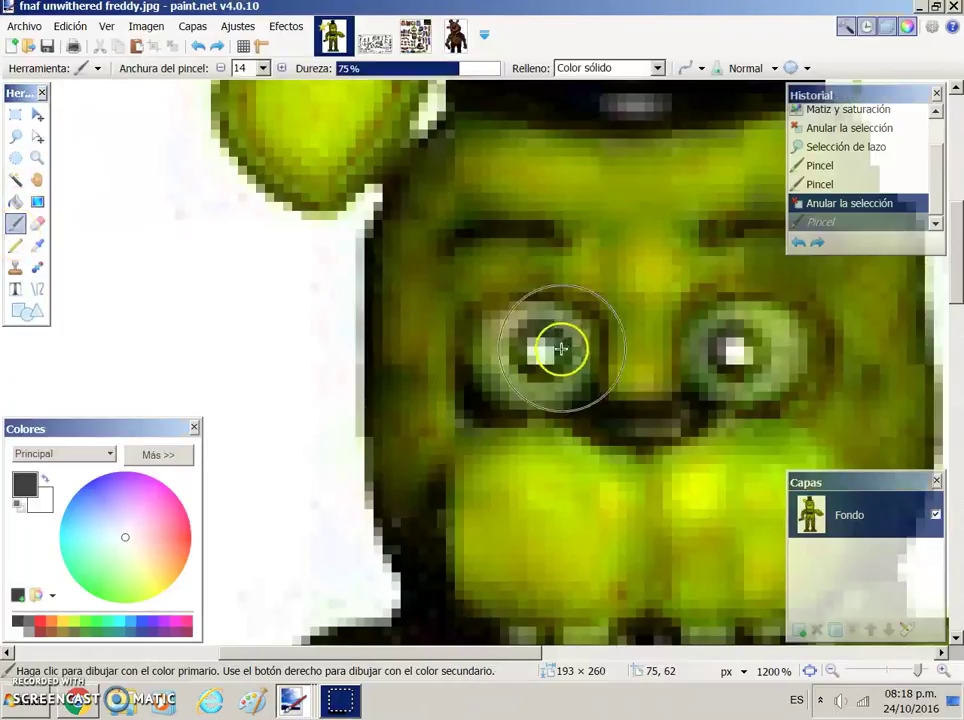
mouse_move(545, 361)
left_mouse_down()
mouse_move(534, 357)
mouse_move(549, 357)
left_mouse_up()
left_click(549, 357)
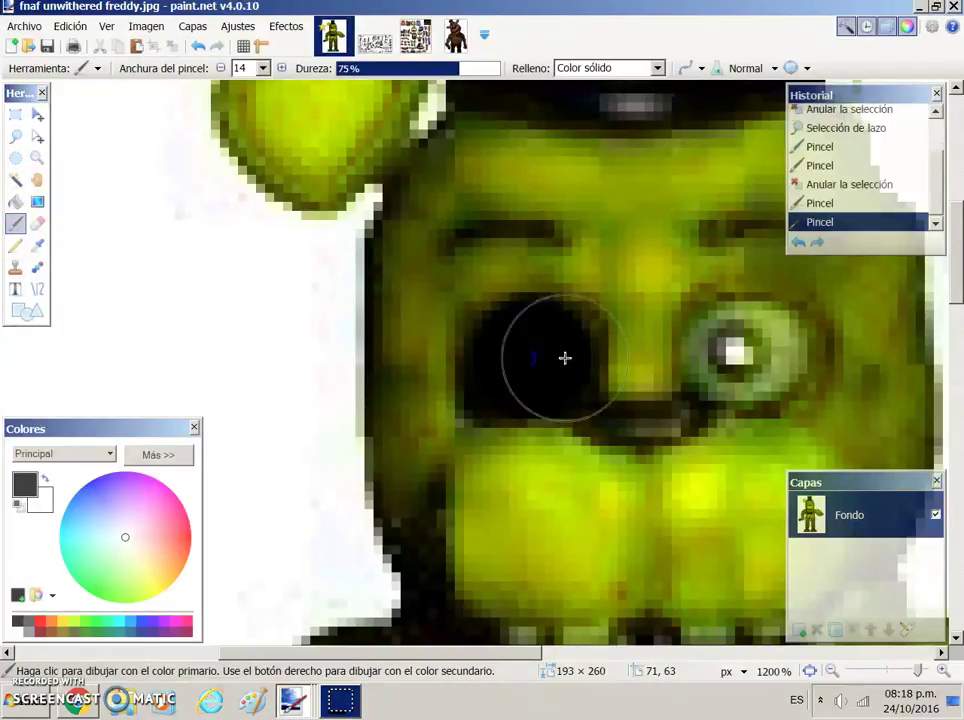
left_click_drag(753, 344, 749, 377)
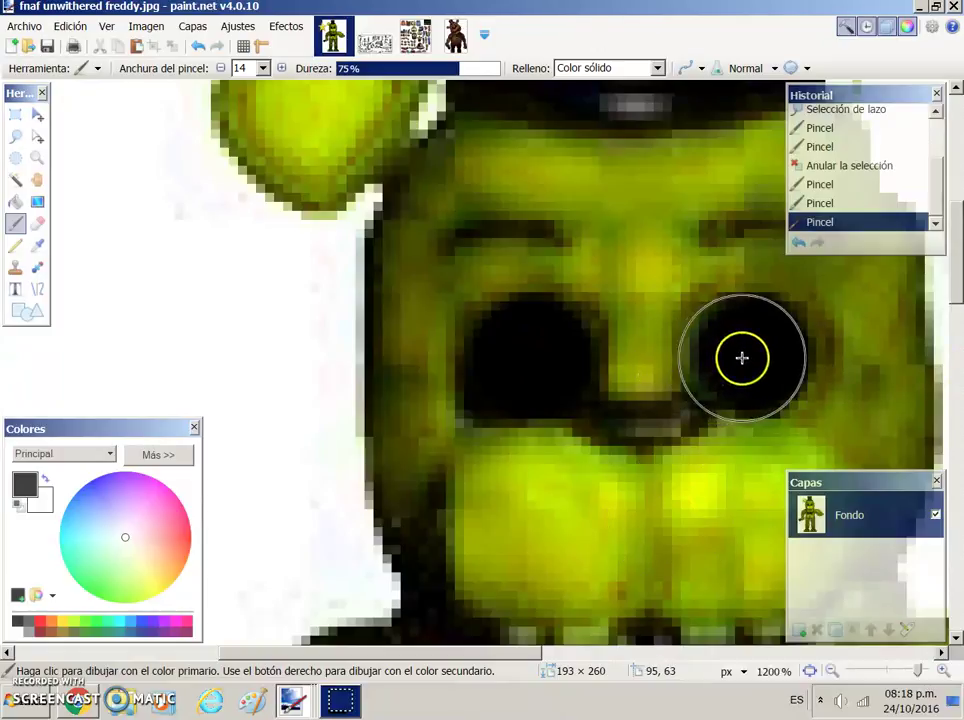
Step: Switch to YouTube in Chrome and send "springtrap is gonn akill you" and "Gonna*" in the Sister Location livestream's chat
left_click(78, 700)
left_click(680, 636)
type("springtrap")
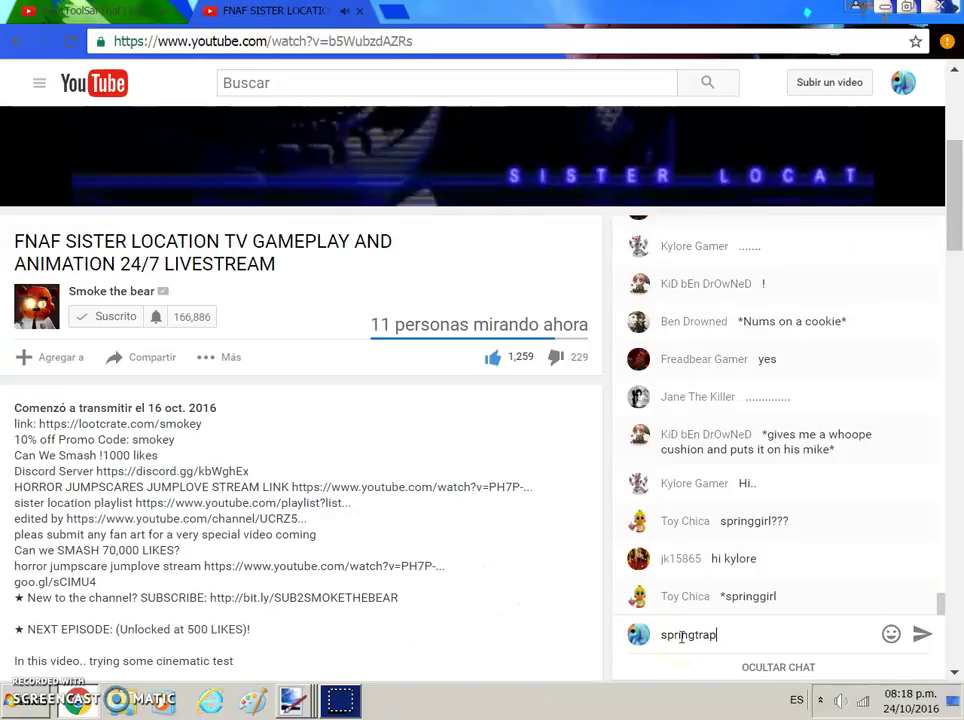
type(" is gonn akill")
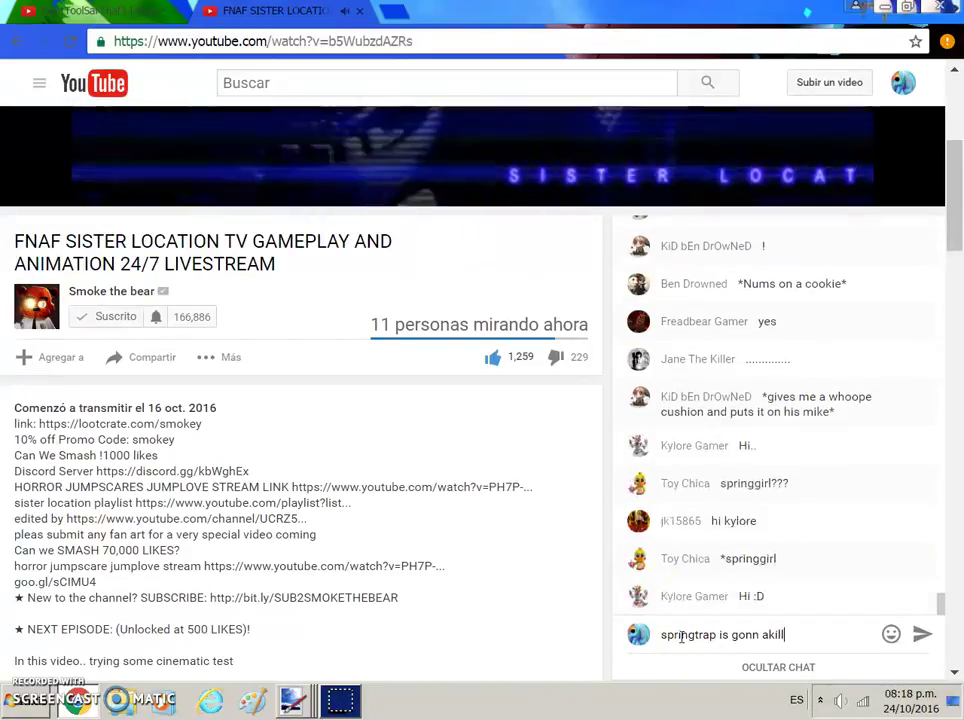
type(" you")
key("Return")
type("Gonna*")
key("Return")
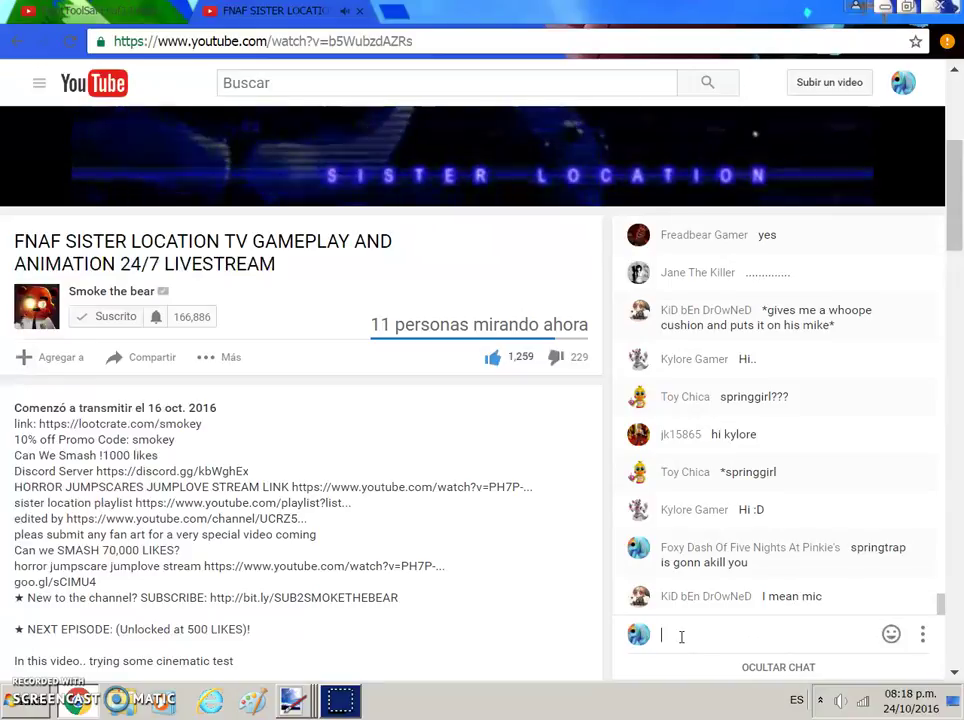
Step: Start the suggested video "I Hope You Die In A Fire Gmod Speed Thing" on YouTube and return to paint.net
left_click(77, 15)
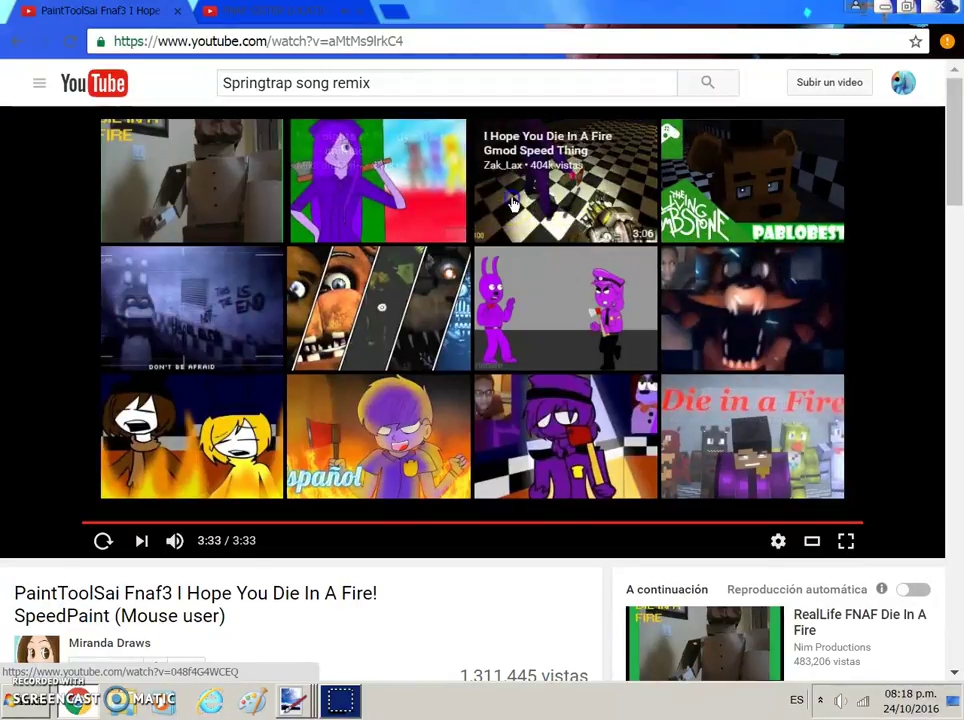
left_click(449, 371)
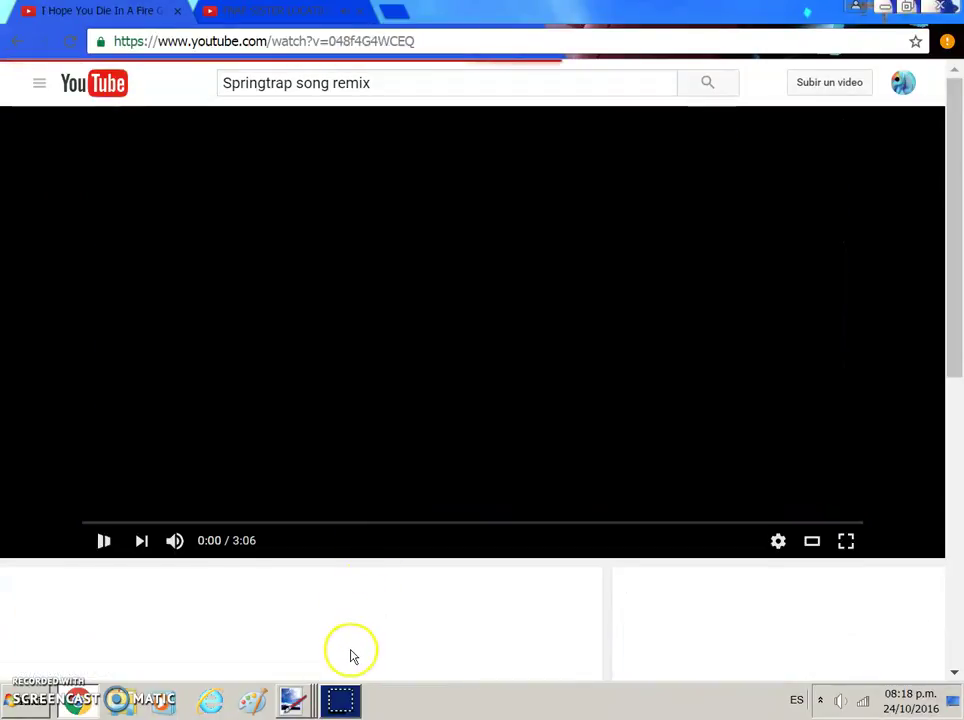
mouse_move(291, 700)
left_click(308, 582)
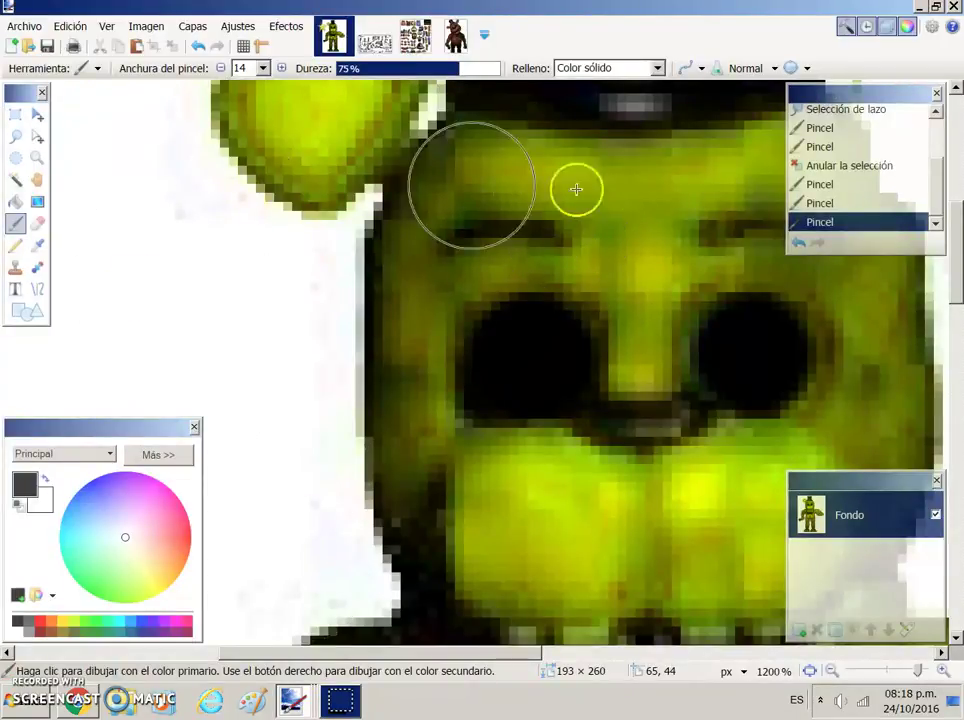
Step: Close the endoskeleton resource pack, the other parts sheet and the Toy Freddy image
left_click_drag(956, 280, 957, 484)
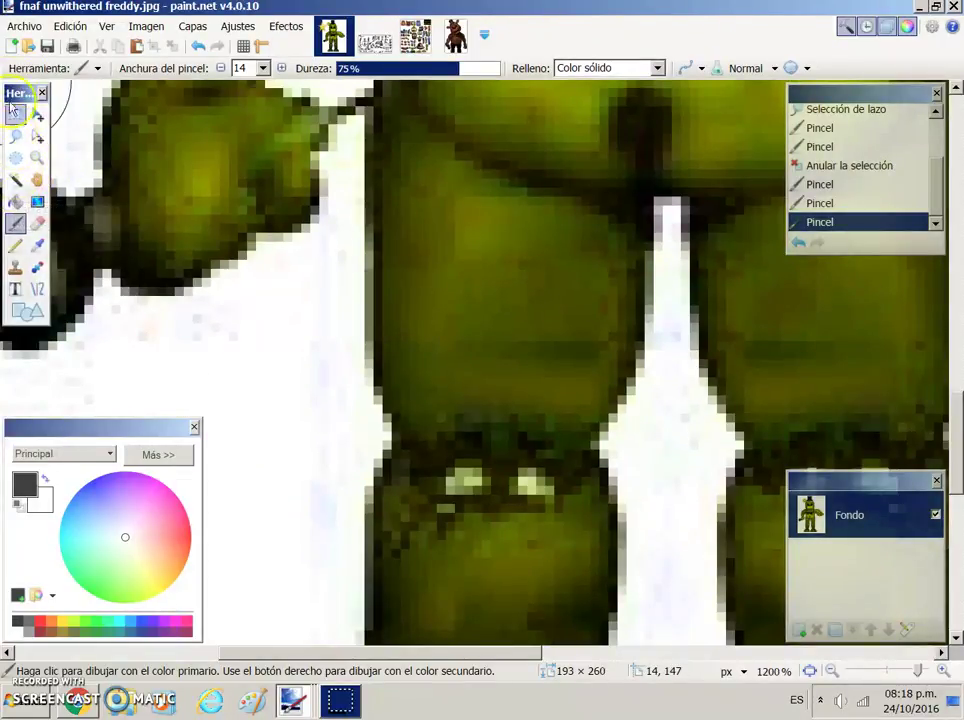
left_click(378, 32)
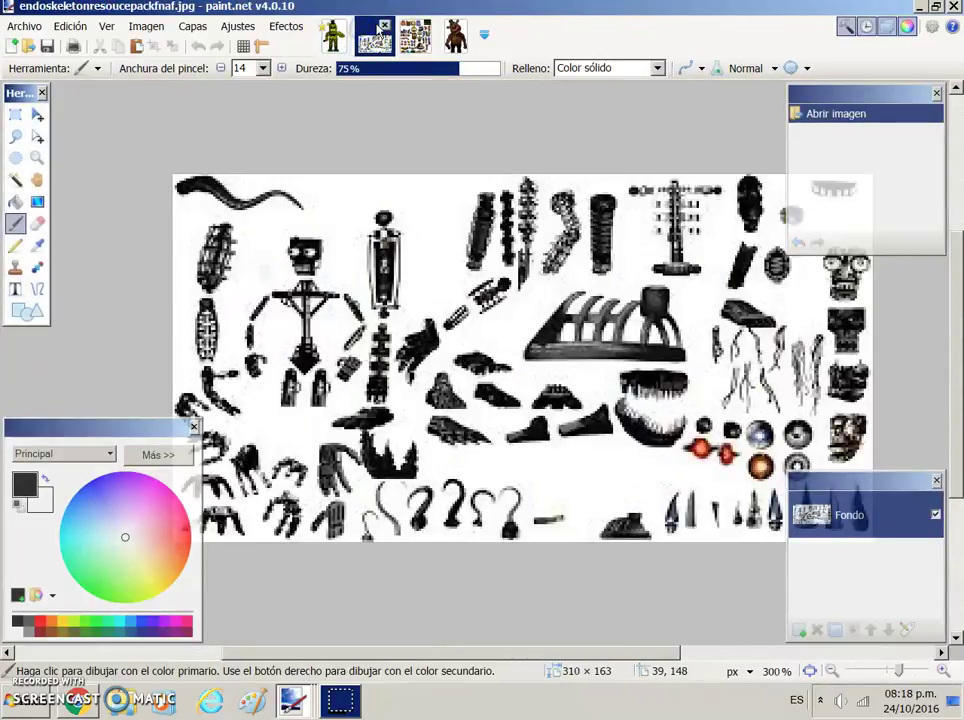
left_click(384, 25)
left_click(384, 25)
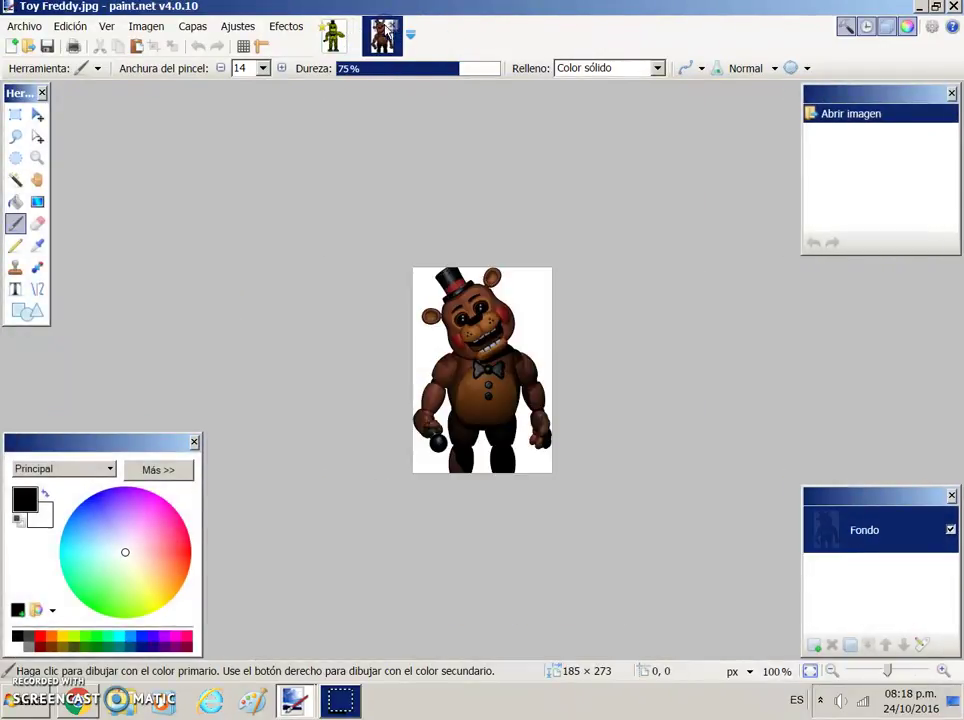
left_click(384, 25)
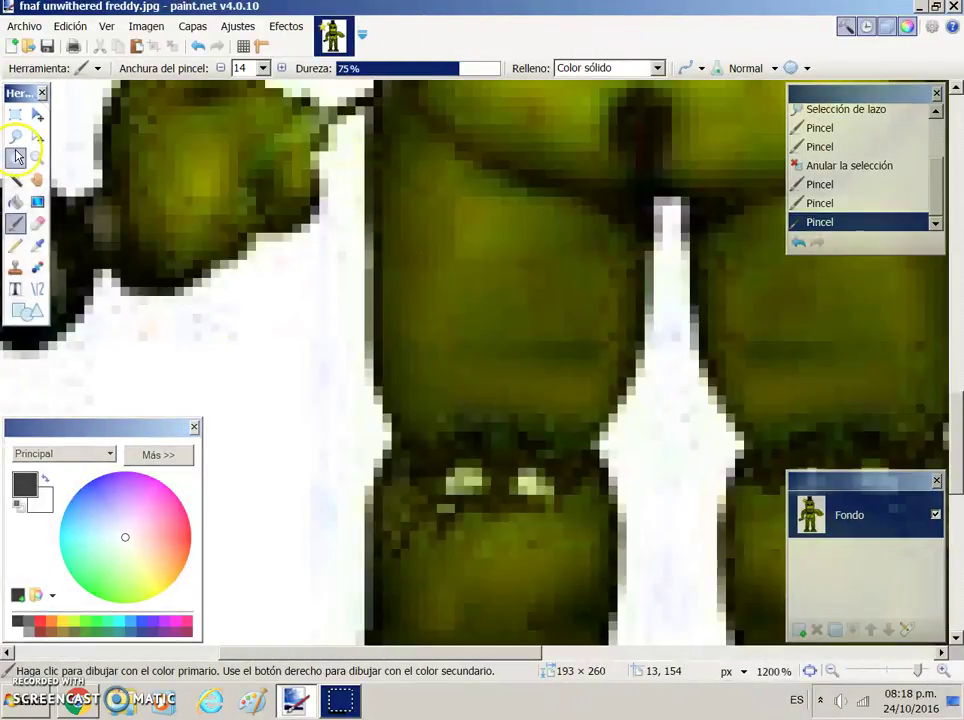
Step: Lasso an irregular patch about 18 × 17 pixels on the thigh of the bear's left-hand leg in the picture
left_click(37, 160)
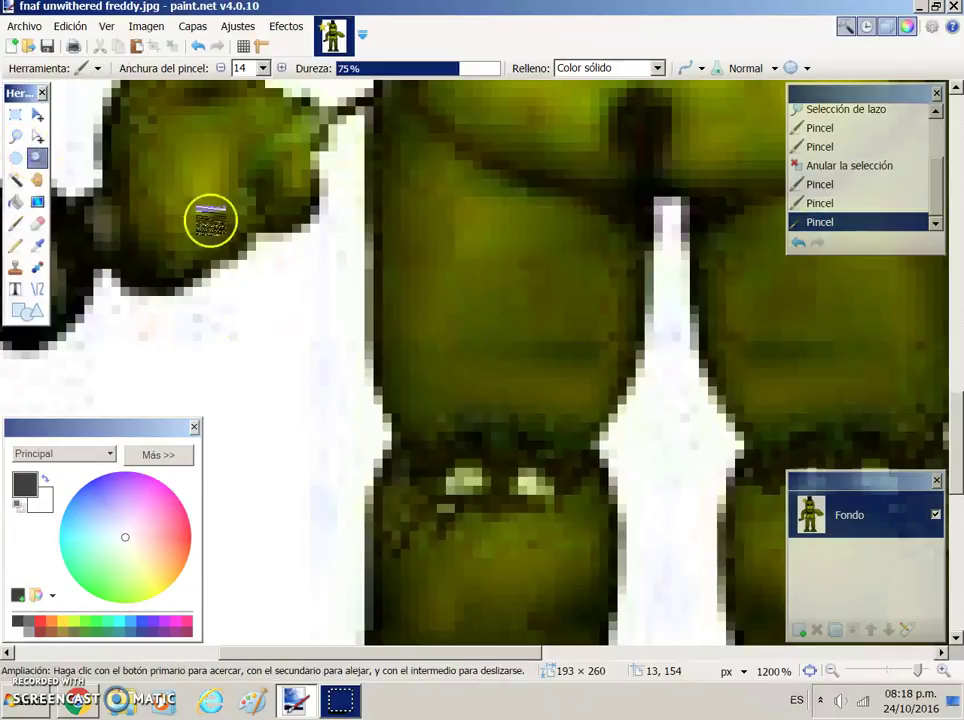
left_click(16, 157)
left_click(16, 136)
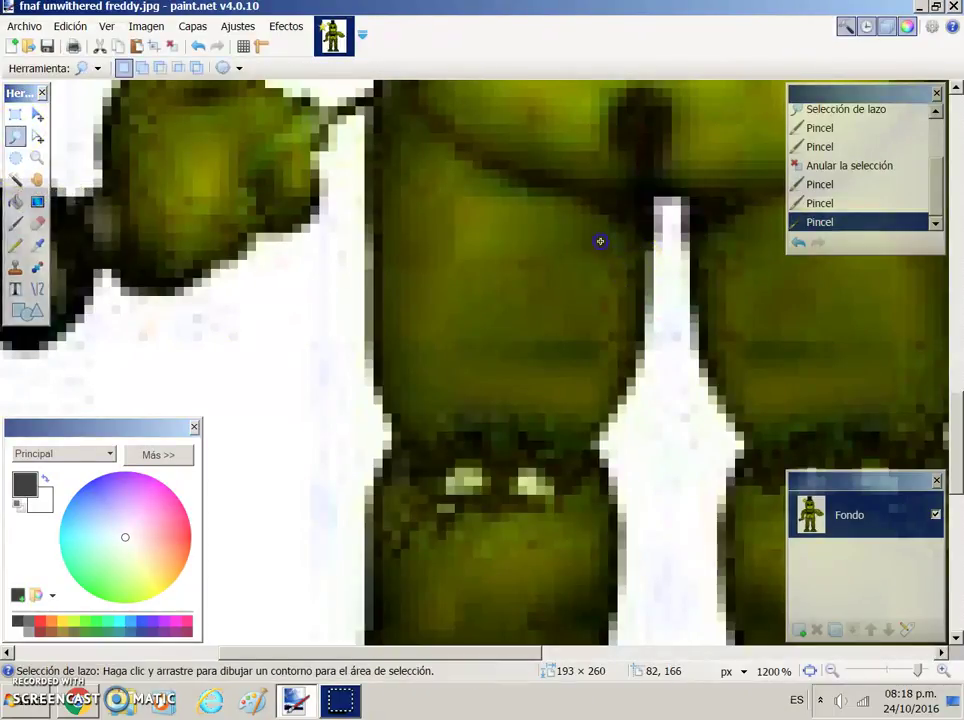
left_click_drag(617, 250, 503, 254)
left_click_drag(469, 354, 566, 389)
mouse_move(614, 329)
left_mouse_down()
mouse_move(630, 293)
mouse_move(597, 257)
left_mouse_up()
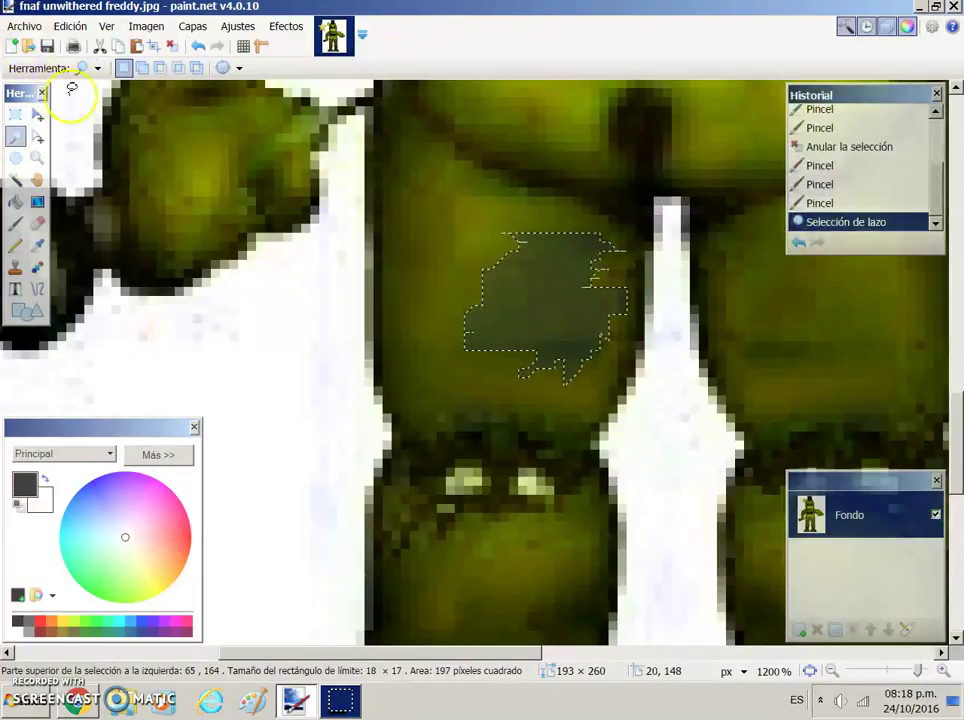
Step: Turn the selected thigh patch grey with a Hue/Saturation adjustment, setting saturation to 0
left_click(178, 25)
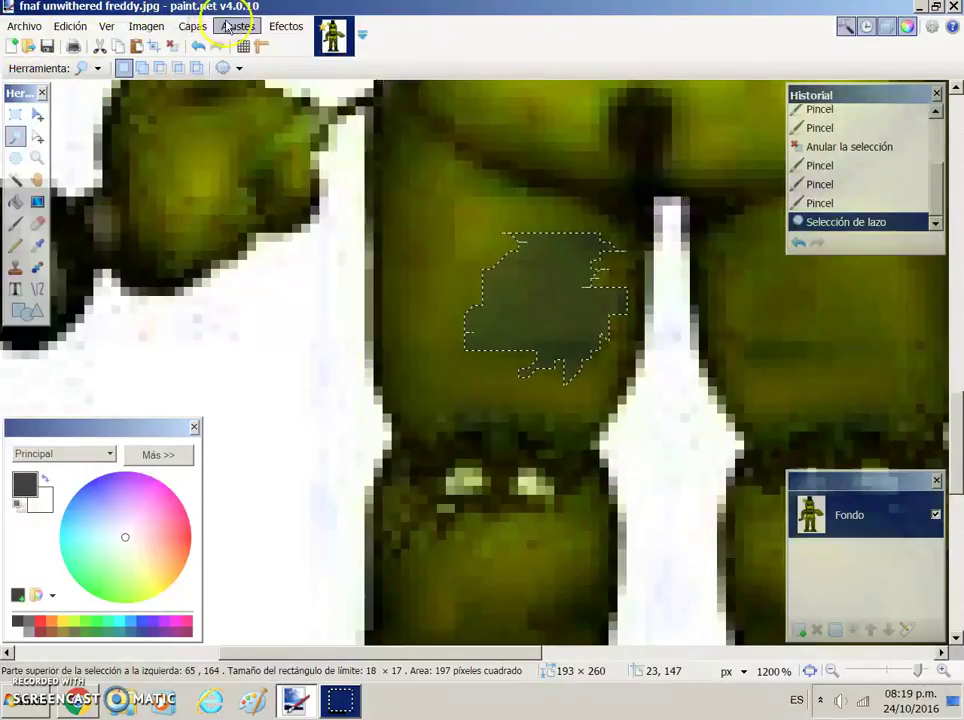
mouse_move(238, 26)
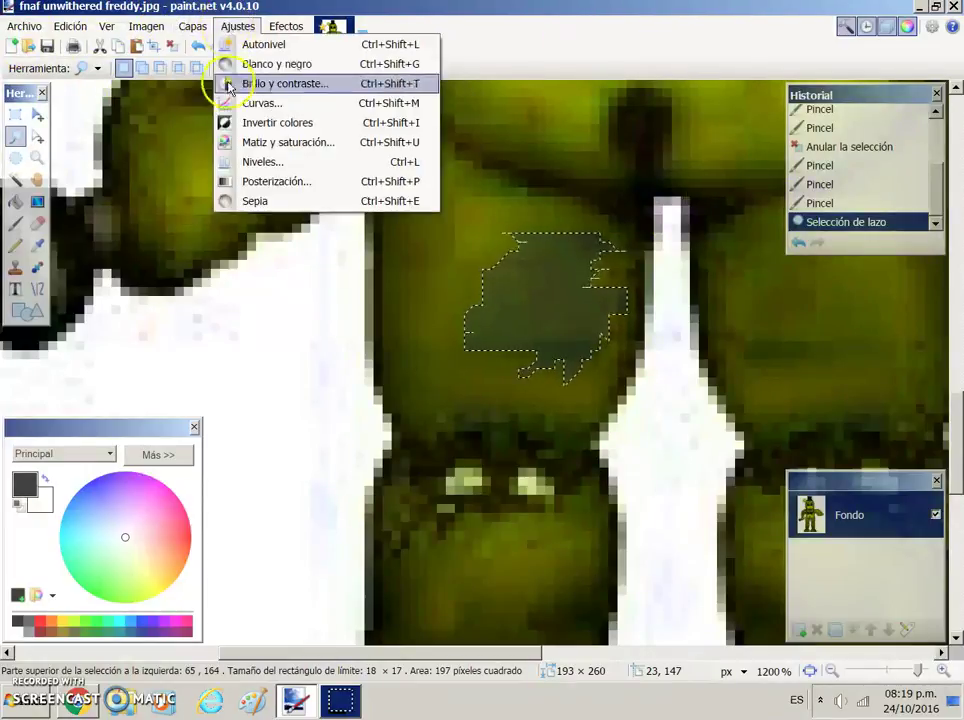
left_click(236, 148)
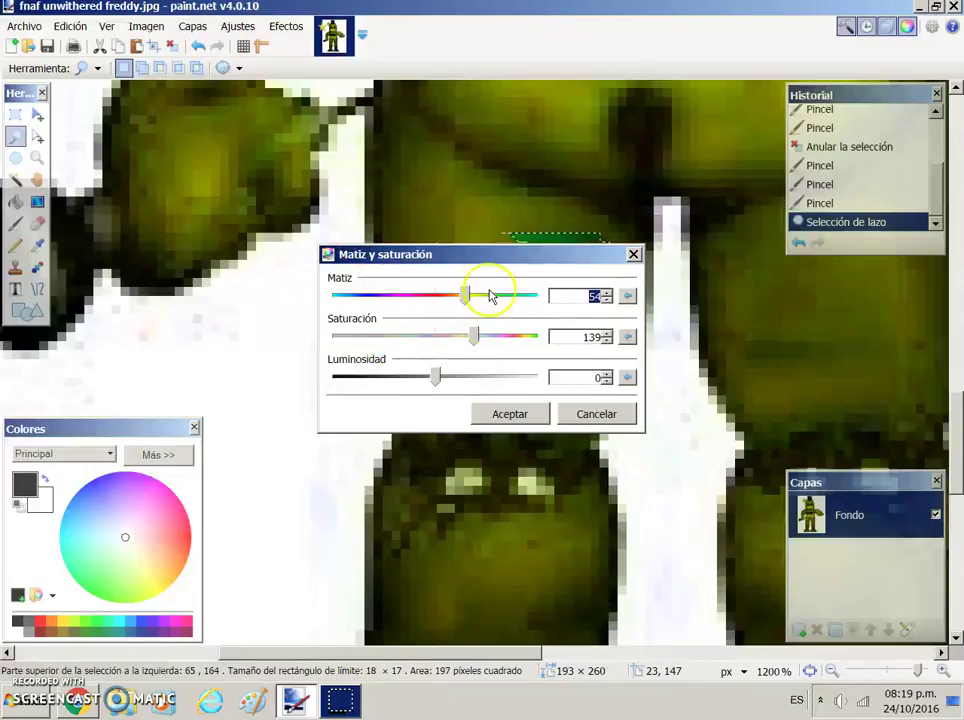
left_click_drag(485, 243, 495, 393)
left_click_drag(479, 497, 344, 487)
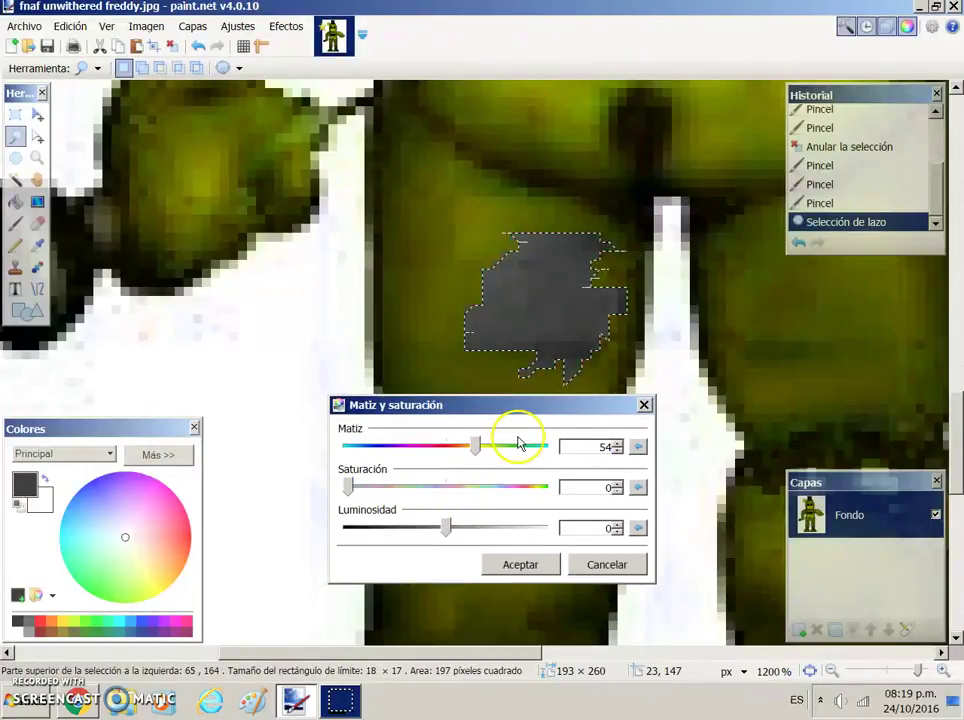
left_click(517, 566)
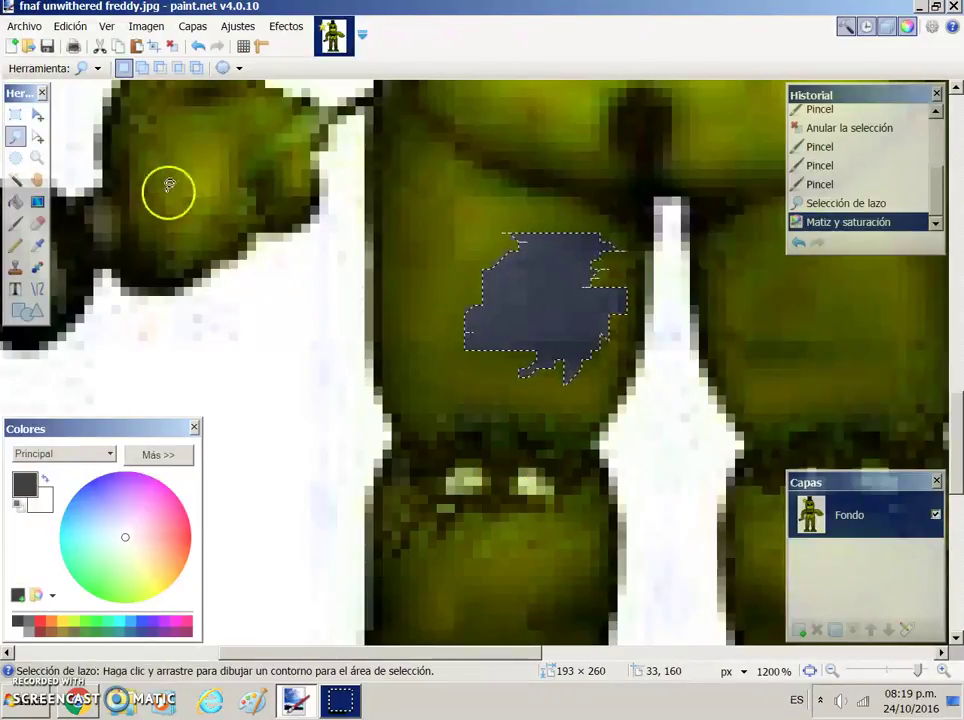
Step: Lasso an irregular patch about 16 × 22 pixels on the shin of the same leg
scroll(951, 308, "up", 3)
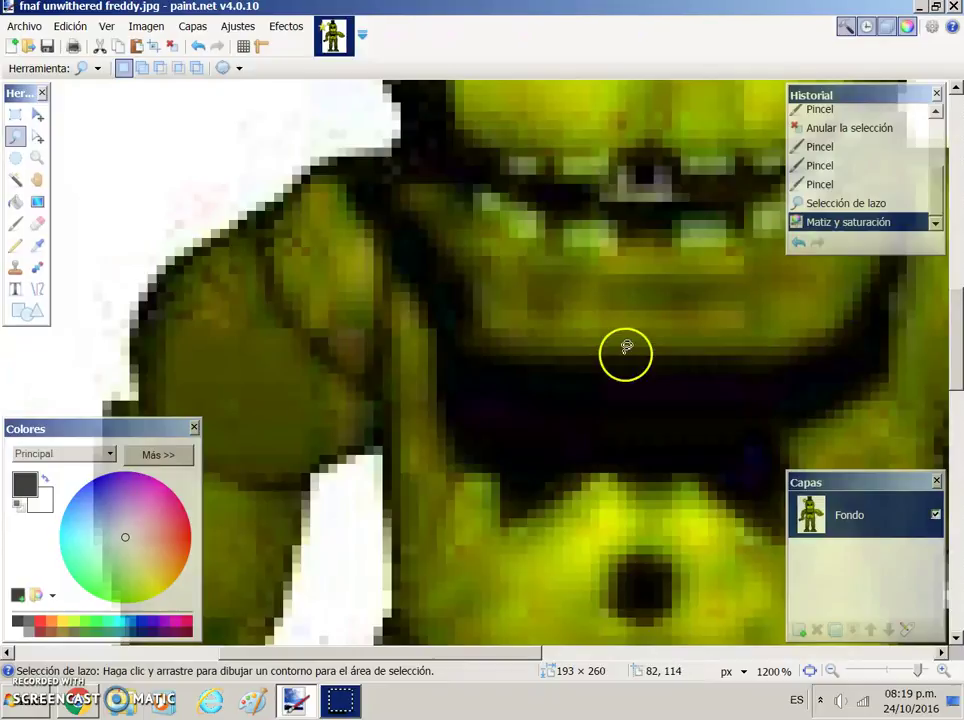
scroll(957, 247, "up", 3)
left_click_drag(955, 320, 958, 540)
mouse_move(490, 270)
left_mouse_down()
mouse_move(491, 448)
mouse_move(519, 365)
left_mouse_up()
left_click_drag(488, 260, 490, 258)
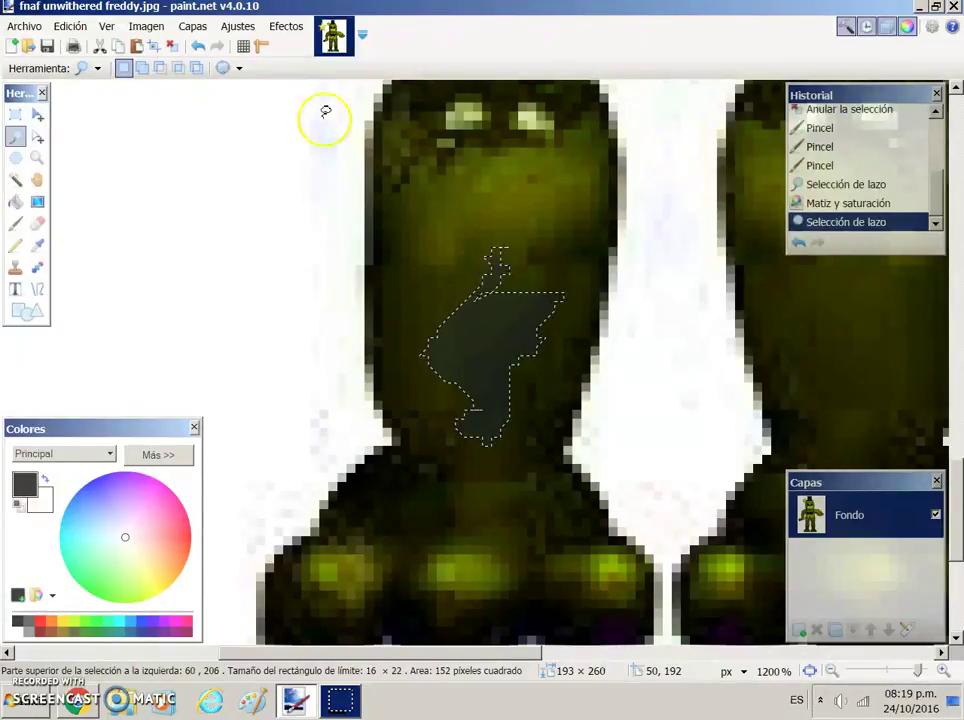
Step: Apply the same Hue/Saturation adjustment with saturation 0 to the selected shin patch
left_click(192, 26)
mouse_move(228, 36)
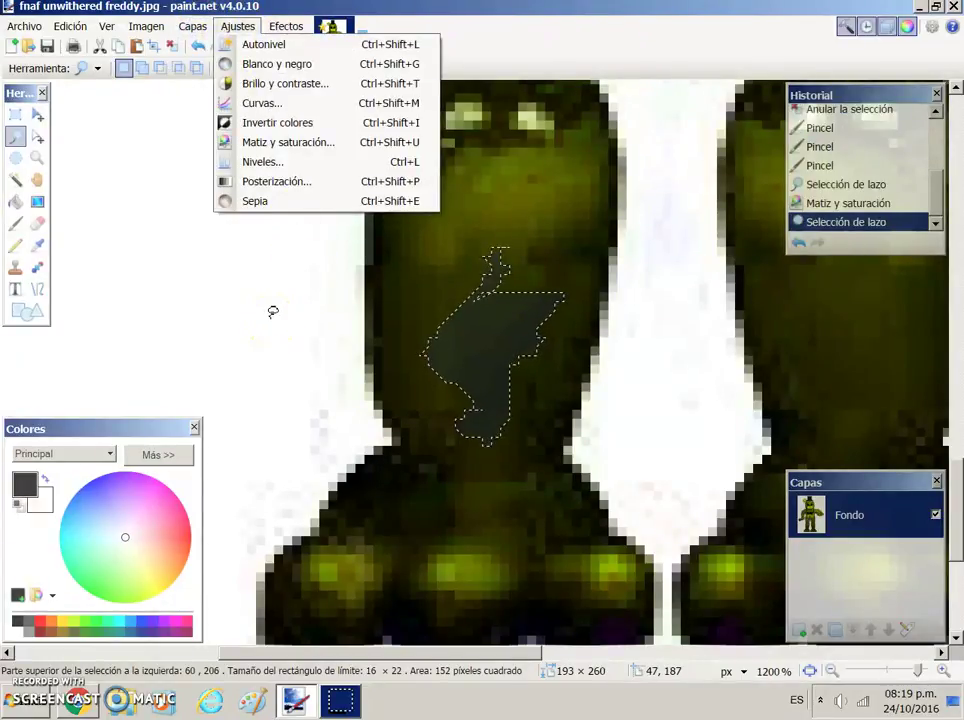
key("ctrl+shift+u")
left_click(535, 418)
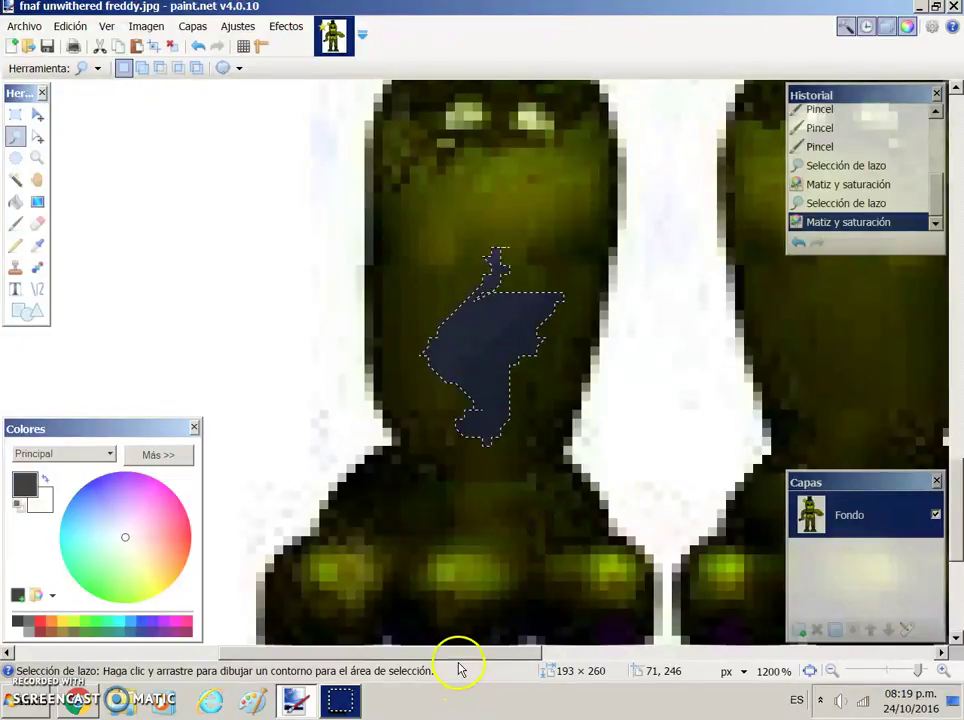
left_click_drag(495, 662, 596, 660)
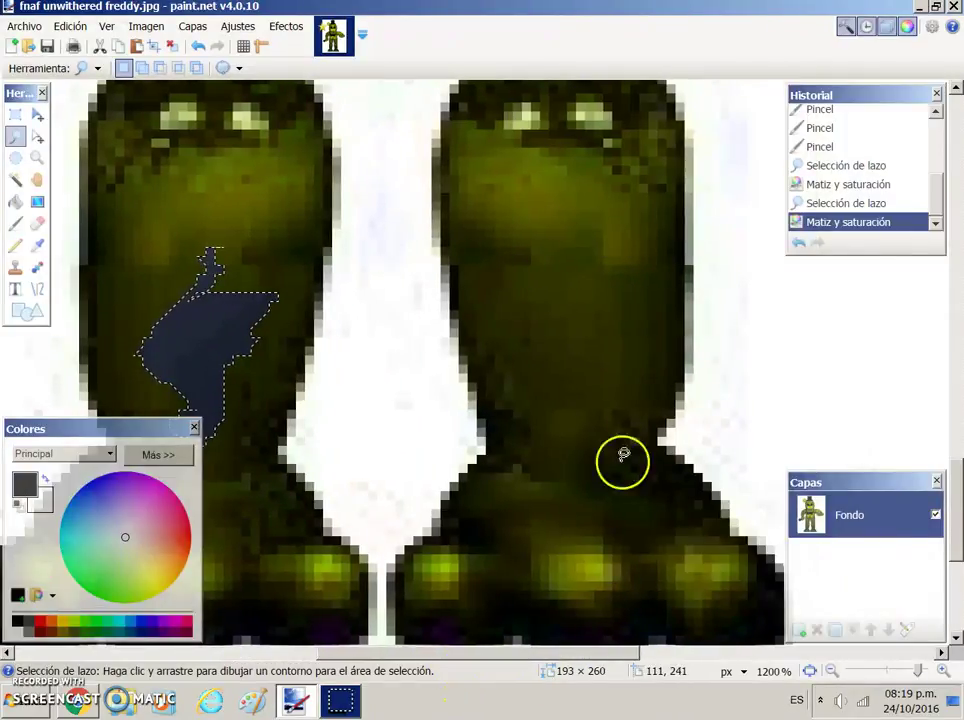
mouse_move(667, 441)
left_mouse_down()
mouse_move(633, 433)
mouse_move(501, 441)
mouse_move(404, 506)
mouse_move(389, 585)
mouse_move(394, 652)
mouse_move(526, 717)
mouse_move(768, 706)
mouse_move(880, 480)
mouse_move(861, 286)
mouse_move(703, 87)
mouse_move(620, 37)
mouse_move(925, 340)
left_mouse_up()
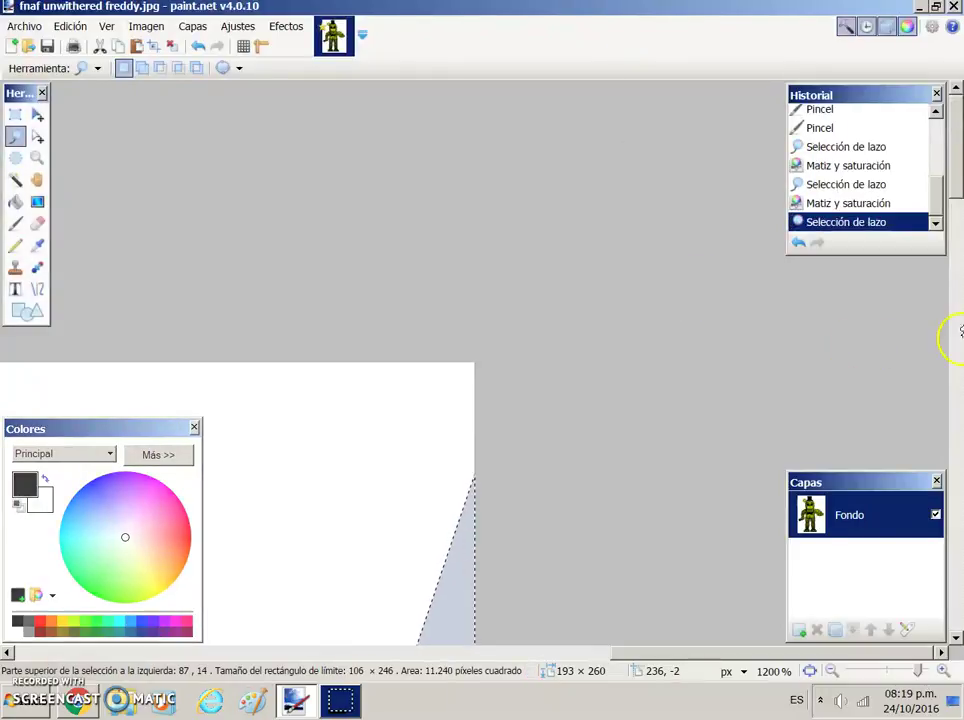
left_click(958, 400)
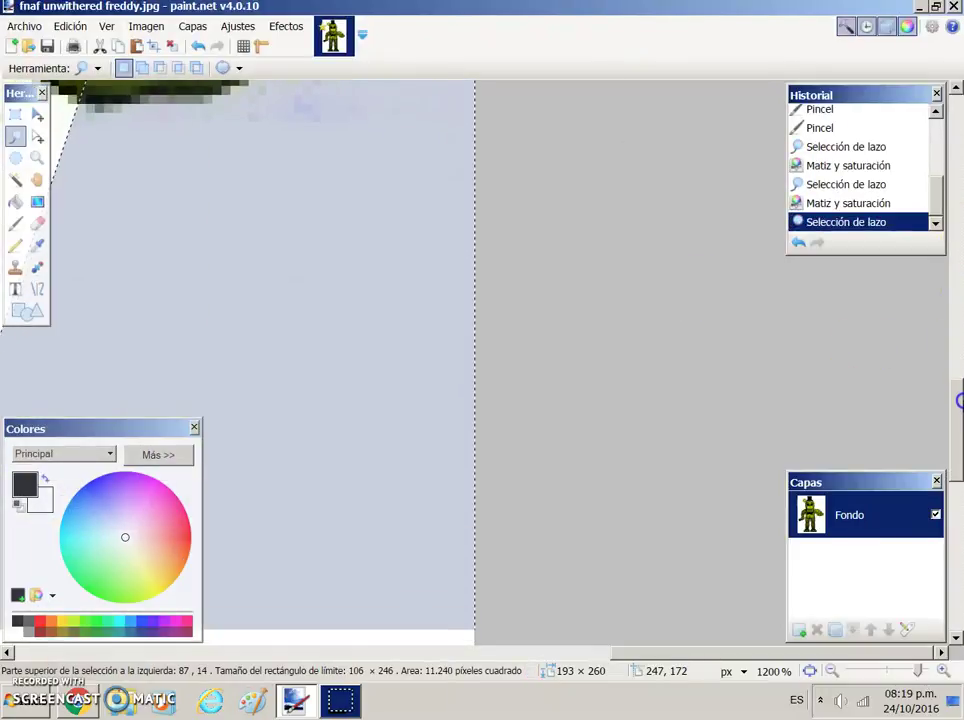
Step: Lasso the entire foot of the right-hand leg with an outline about 53 × 35 pixels
scroll(958, 400, "down", 3)
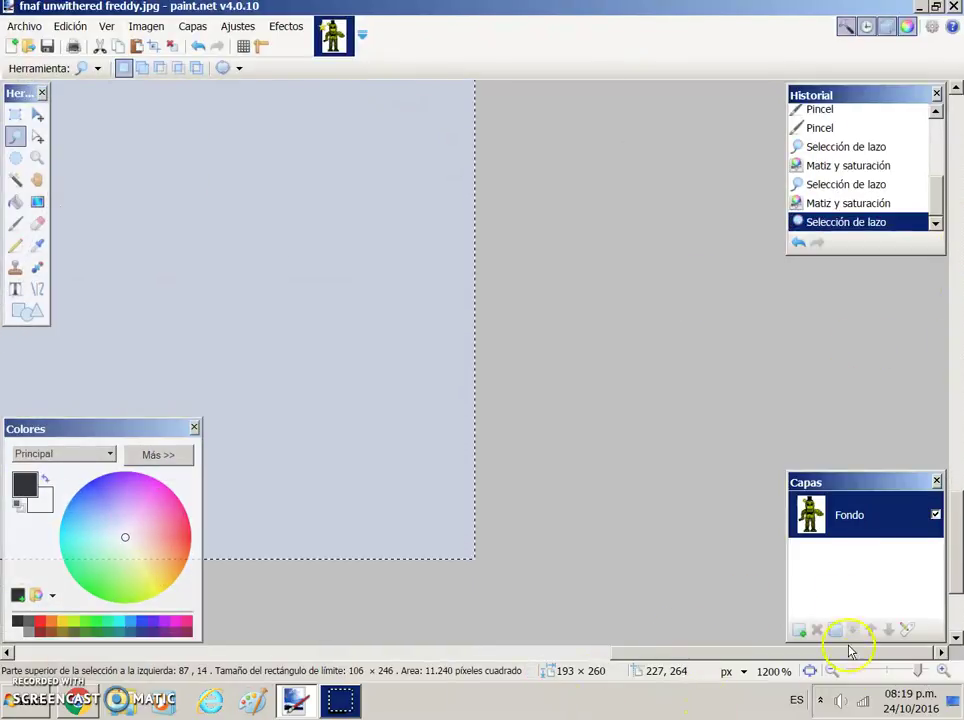
scroll(867, 672, "down", 2)
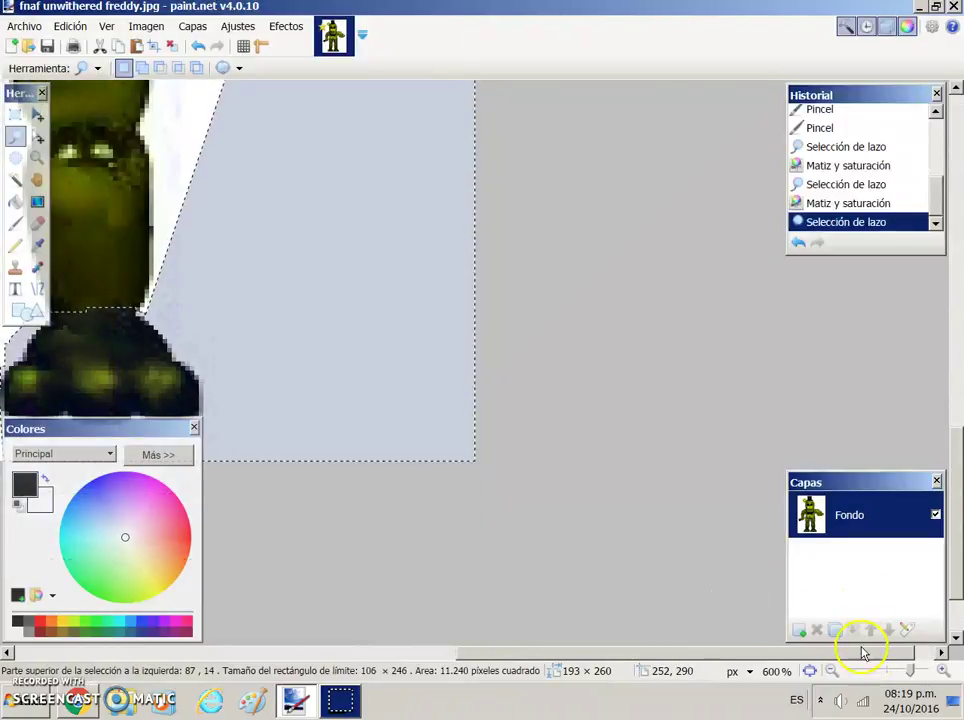
scroll(862, 668, "down", 1)
left_click_drag(495, 653, 465, 652)
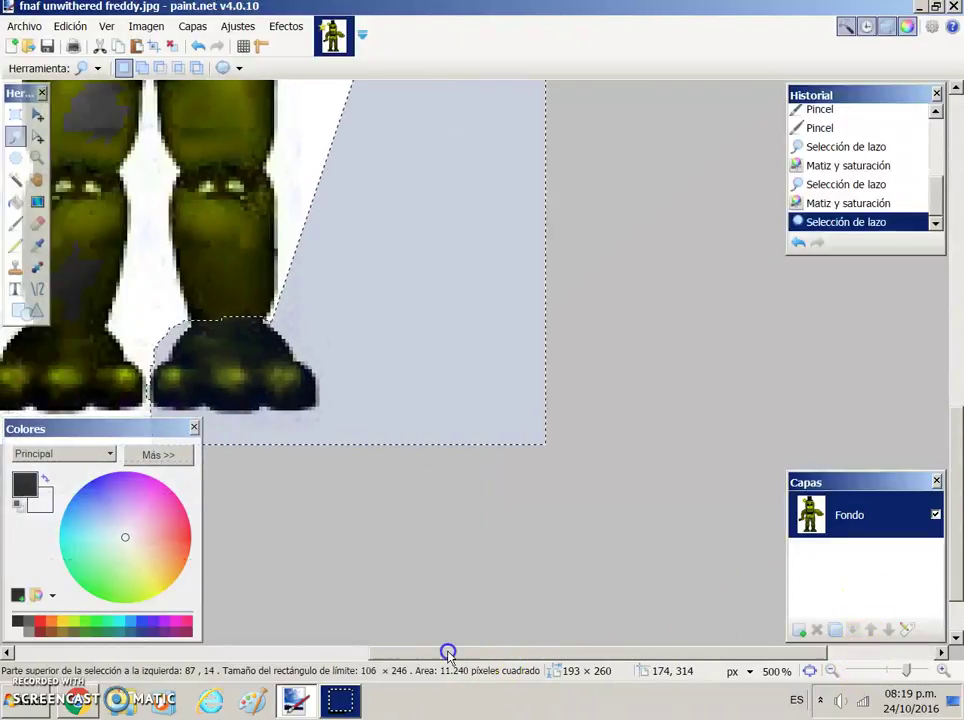
mouse_move(521, 402)
left_mouse_down()
mouse_move(524, 358)
mouse_move(493, 319)
mouse_move(450, 316)
mouse_move(358, 319)
mouse_move(329, 393)
mouse_move(338, 419)
mouse_move(440, 452)
mouse_move(512, 430)
mouse_move(526, 401)
left_mouse_up()
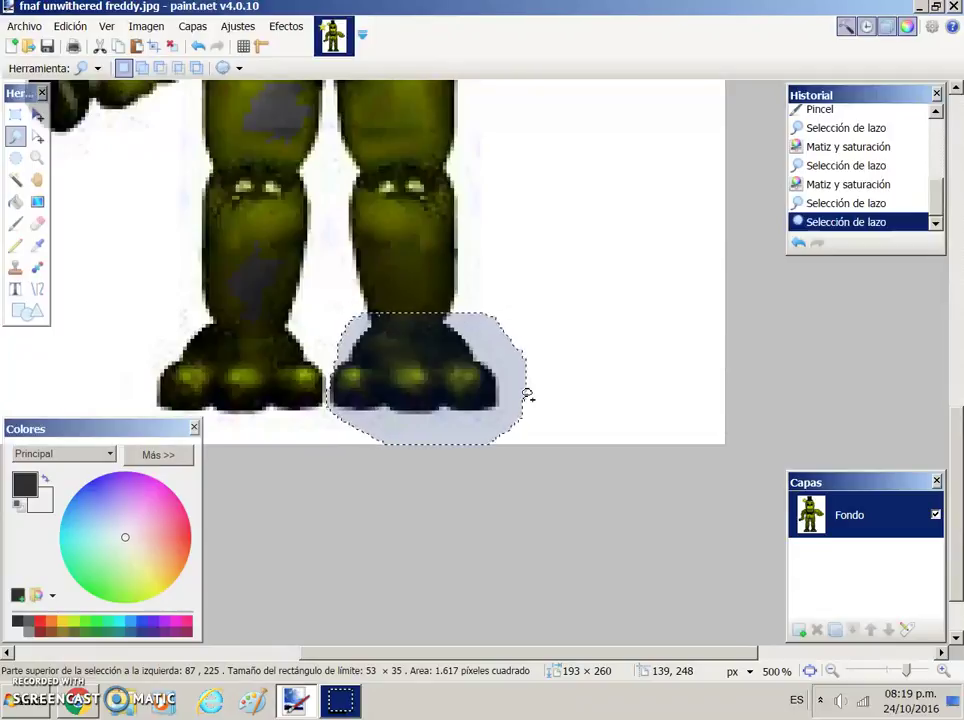
Step: Turn the selected foot grey with a Hue/Saturation adjustment at saturation 0 and lightness 15, and clear the selection
key("ctrl+shift+u")
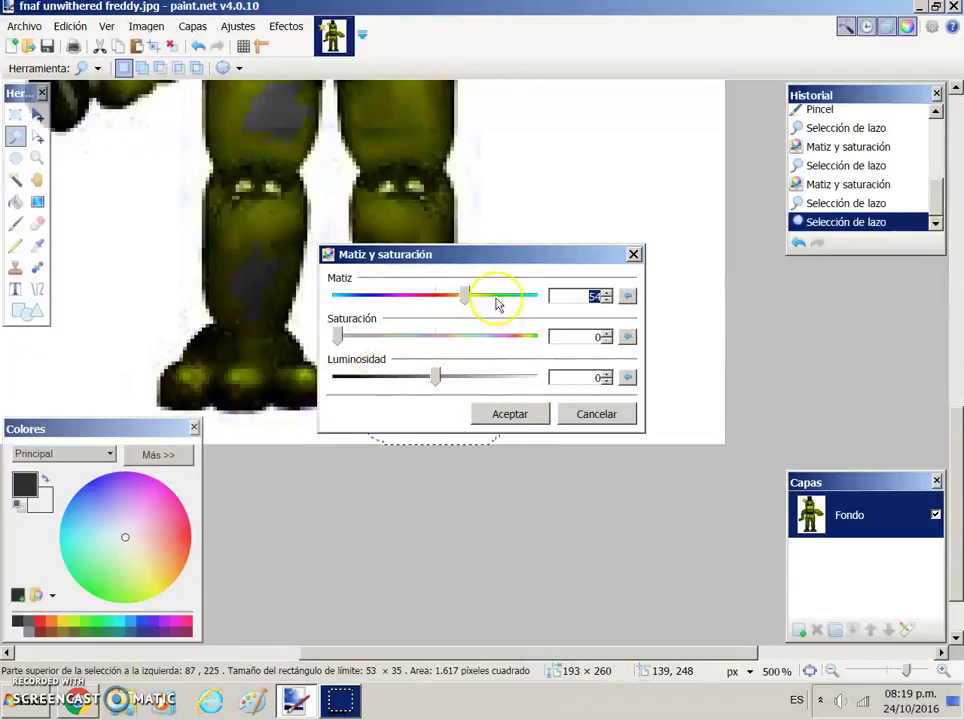
left_click_drag(495, 262, 675, 315)
left_click_drag(508, 374, 531, 362)
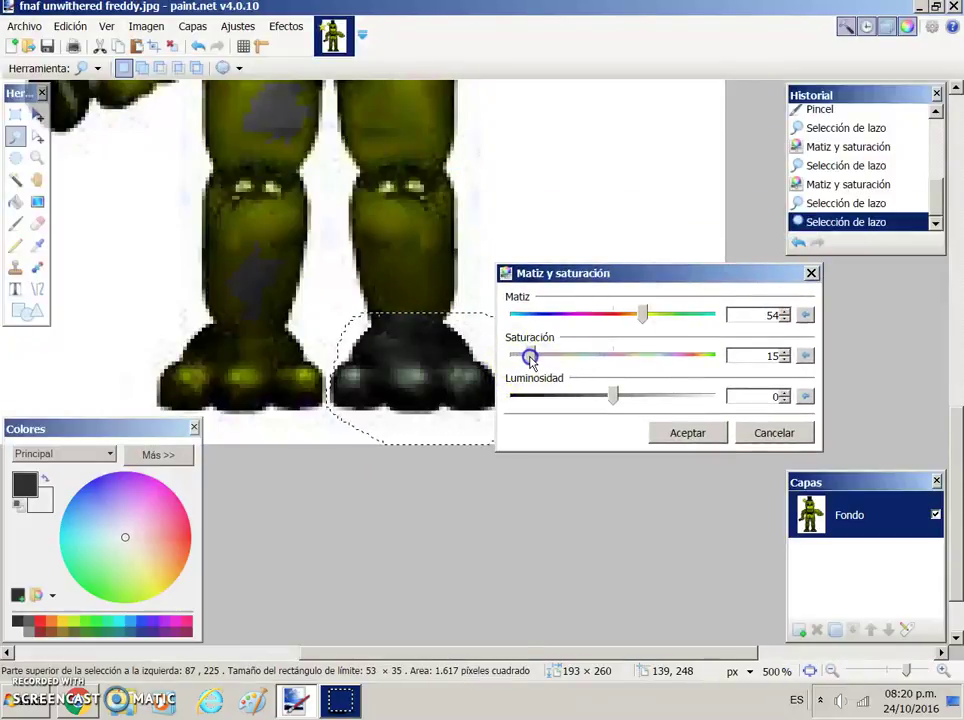
left_click_drag(608, 400, 622, 400)
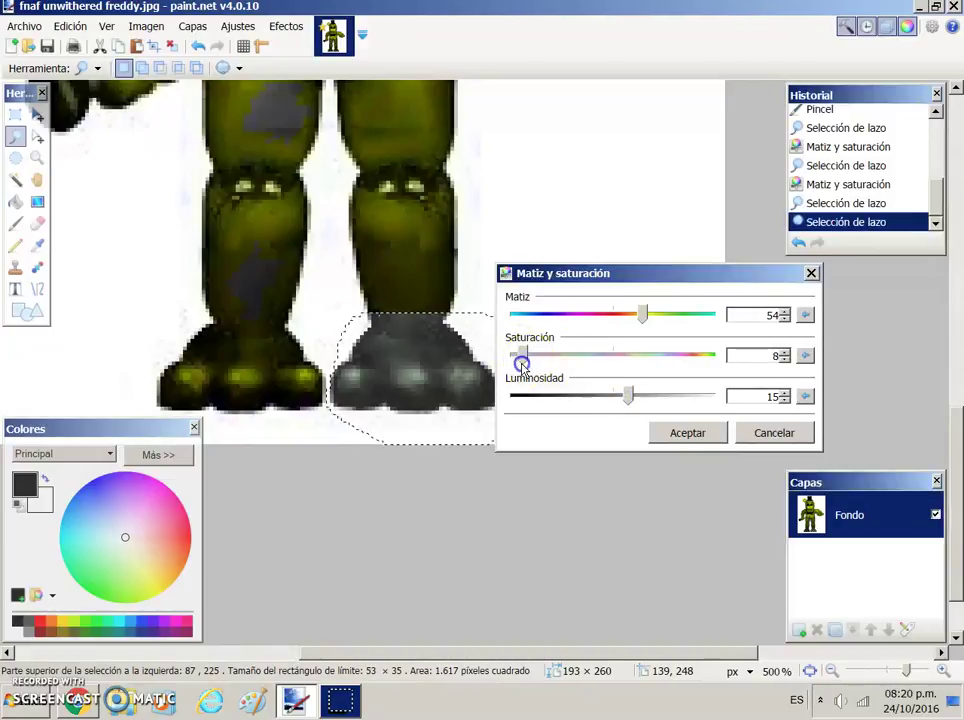
left_click_drag(521, 365, 490, 375)
left_click(693, 437)
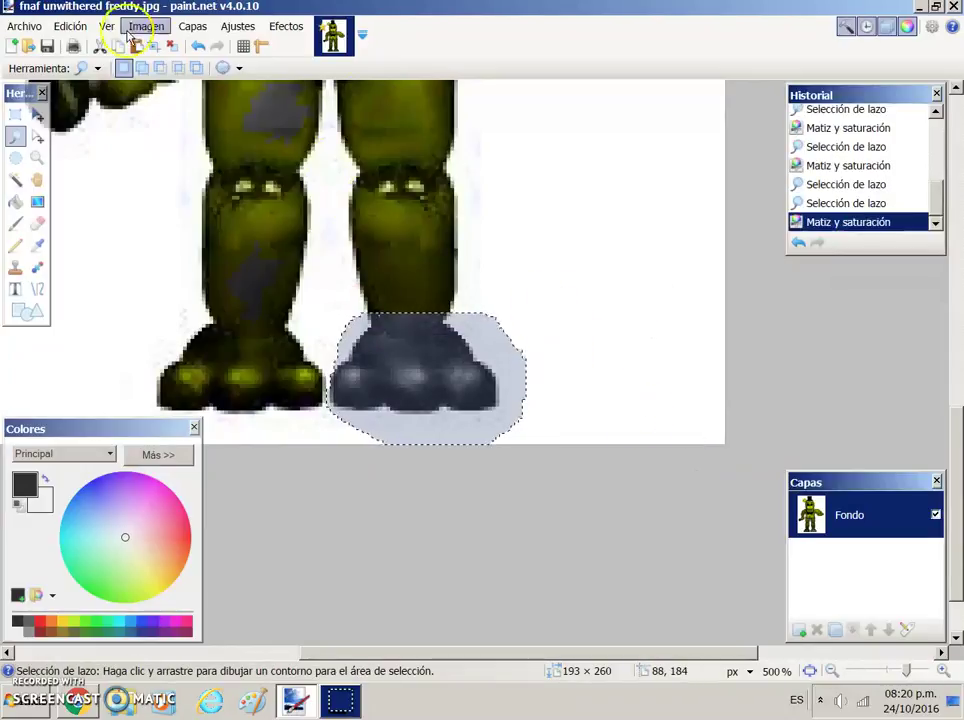
key("ctrl+z")
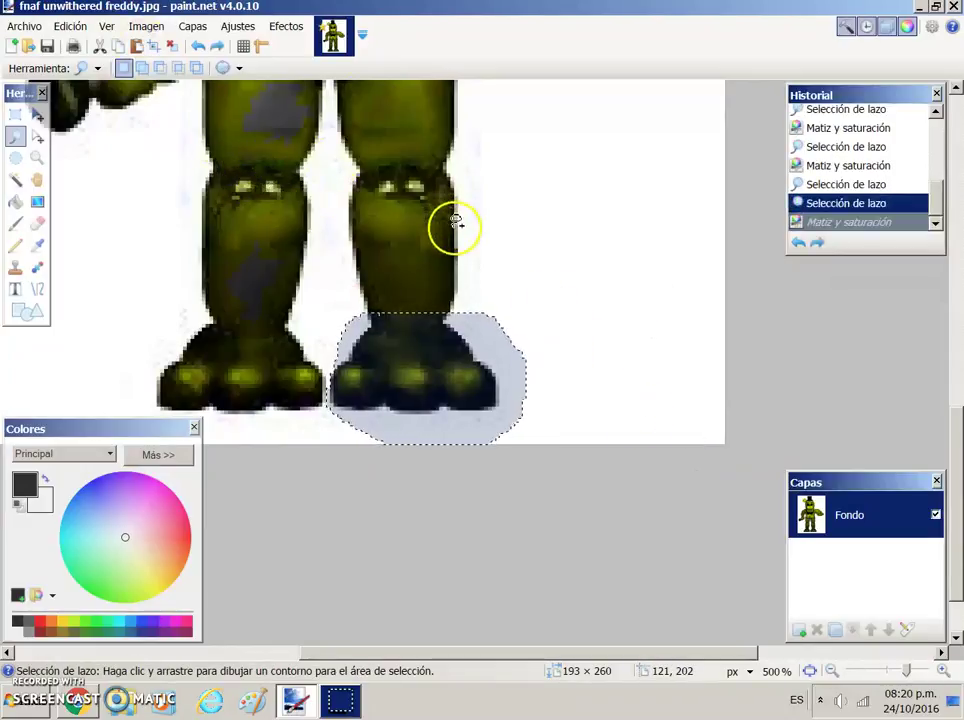
left_click(865, 222)
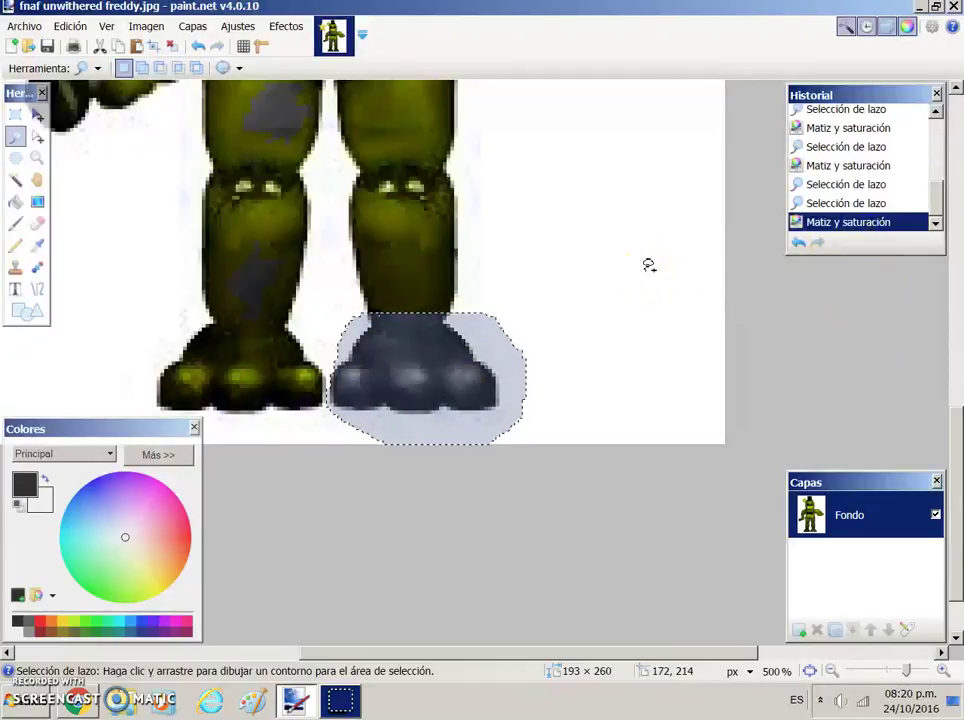
key("ctrl+d")
Step: Lasso a jagged area about 52 × 50 pixels over the side of the head with the missing ear
scroll(951, 312, "up", 5)
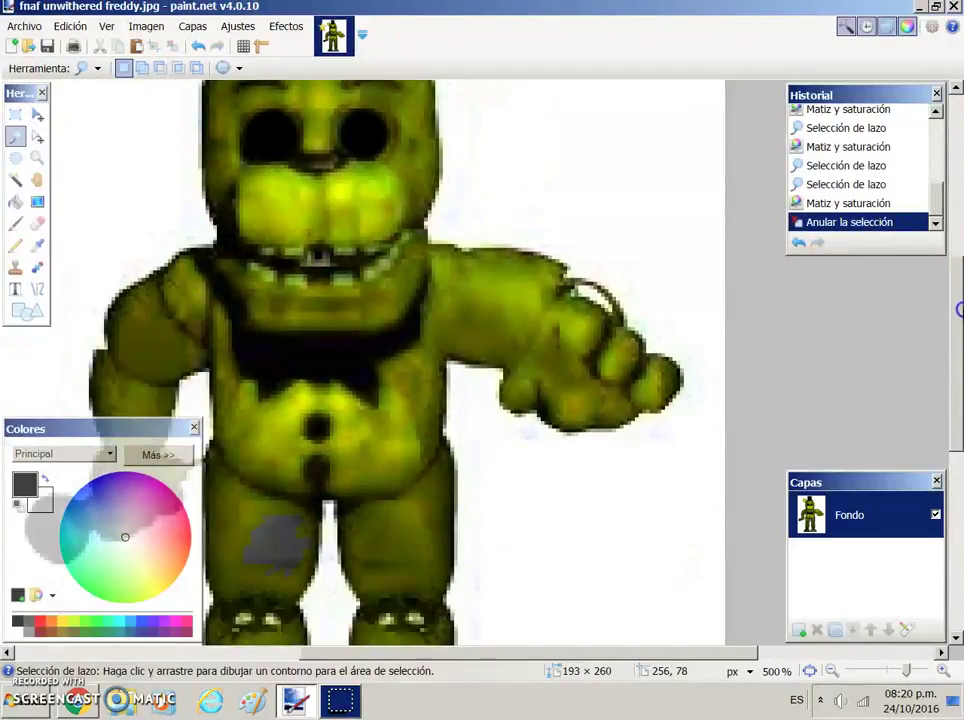
scroll(957, 310, "up", 3)
mouse_move(394, 231)
left_mouse_down()
mouse_move(327, 255)
mouse_move(342, 289)
left_mouse_up()
mouse_move(516, 352)
left_mouse_down()
mouse_move(511, 246)
mouse_move(453, 213)
mouse_move(400, 220)
left_mouse_up()
Step: Apply Hue/Saturation with saturation 0 and lightness 15 to the selected head patch
left_click(146, 27)
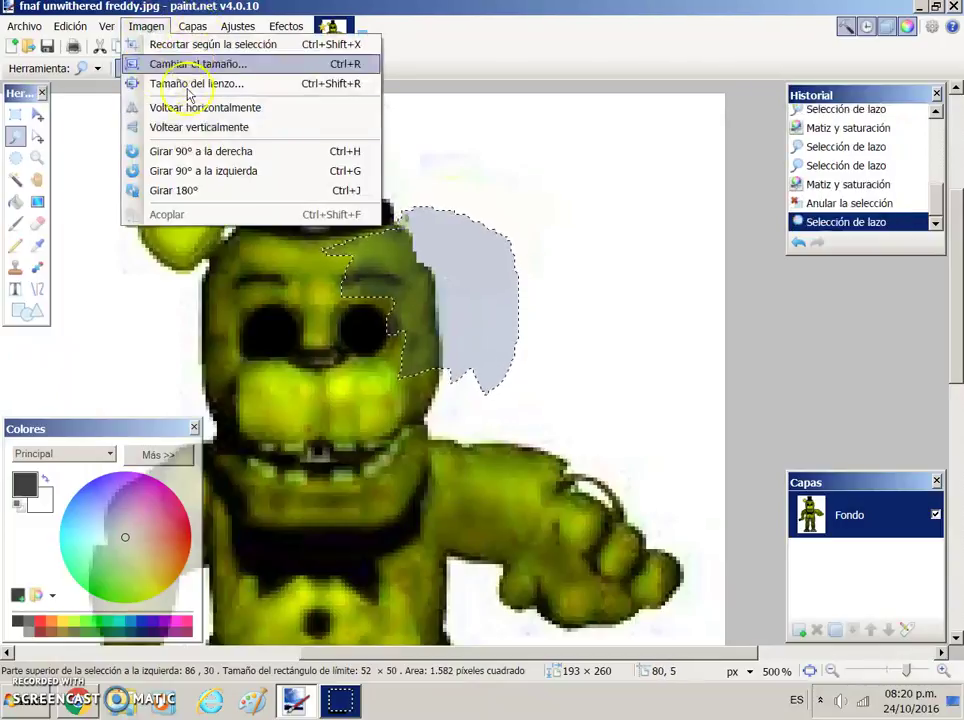
mouse_move(193, 32)
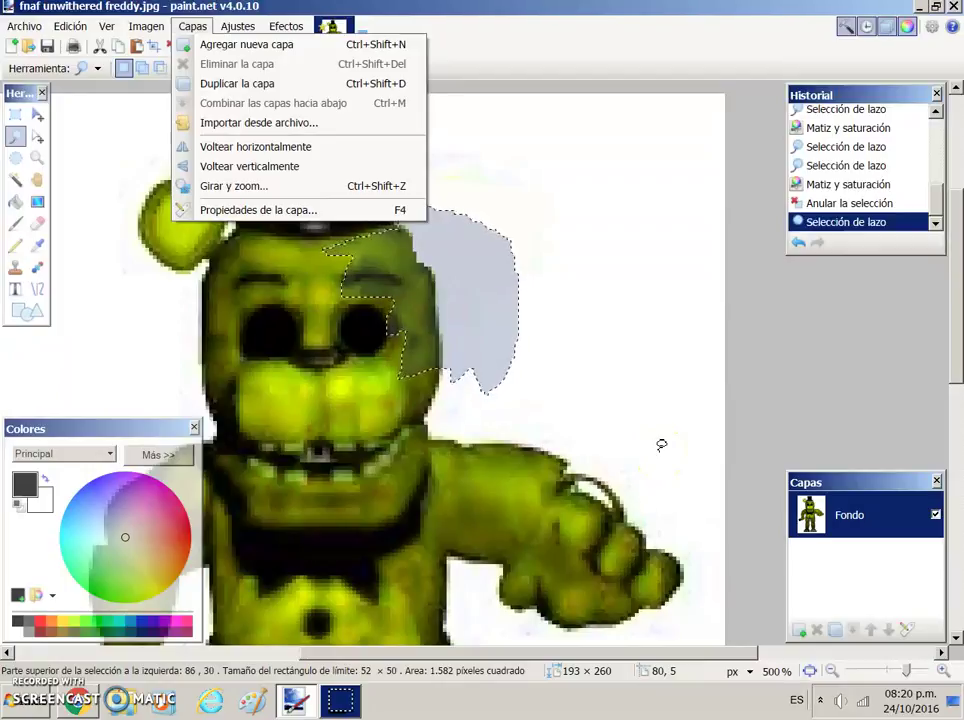
left_click(193, 26)
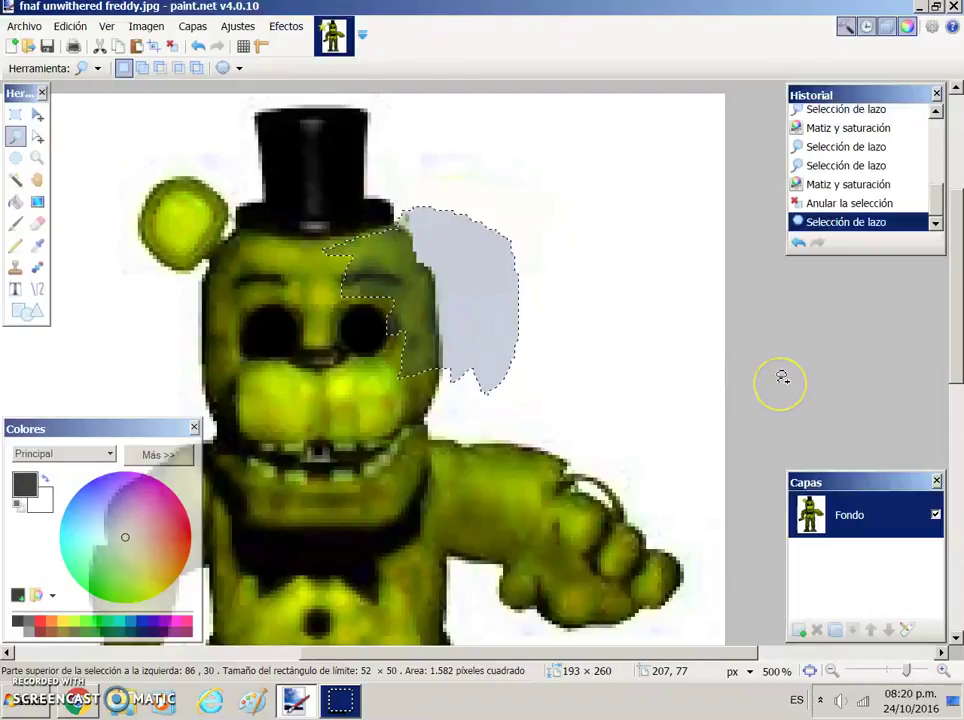
key("ctrl+shift+u")
mouse_move(524, 256)
left_mouse_down()
mouse_move(525, 427)
mouse_move(526, 415)
left_mouse_up()
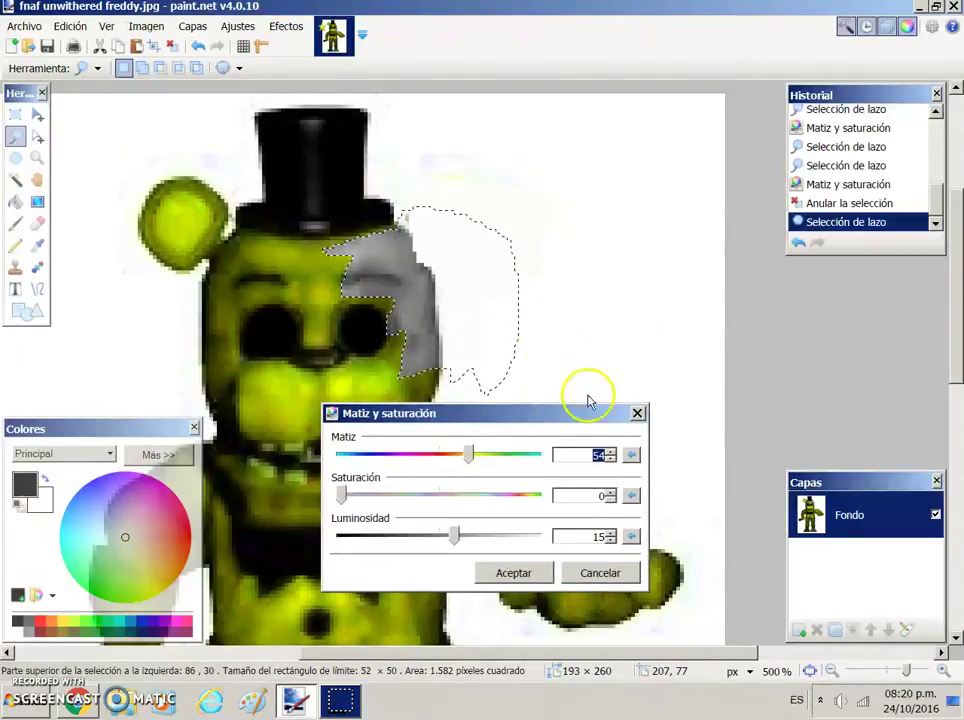
left_click(527, 572)
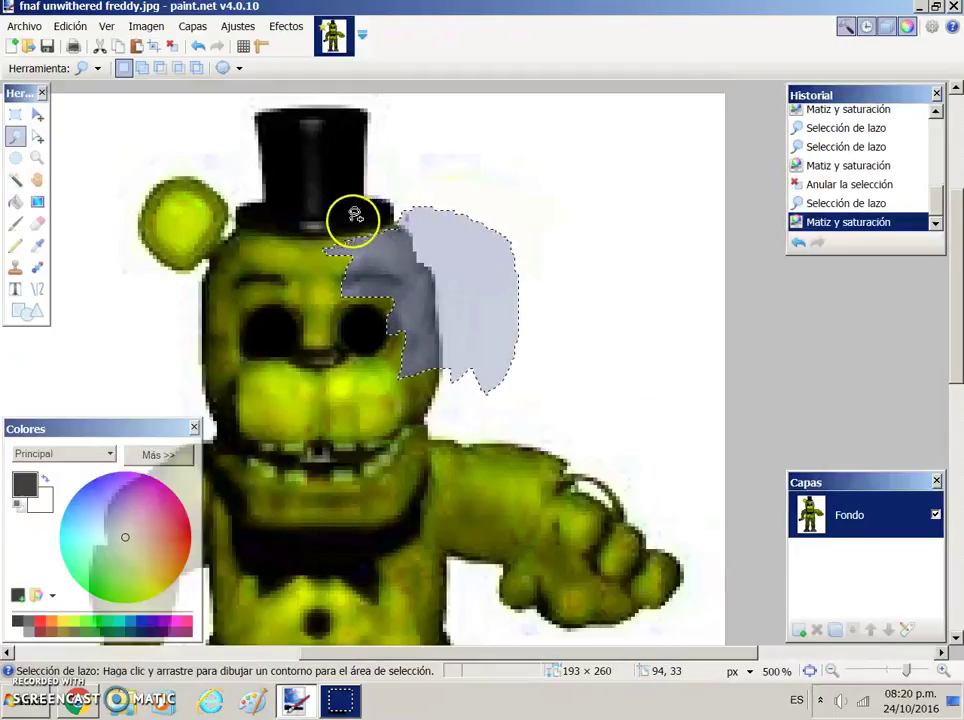
key("ctrl+s")
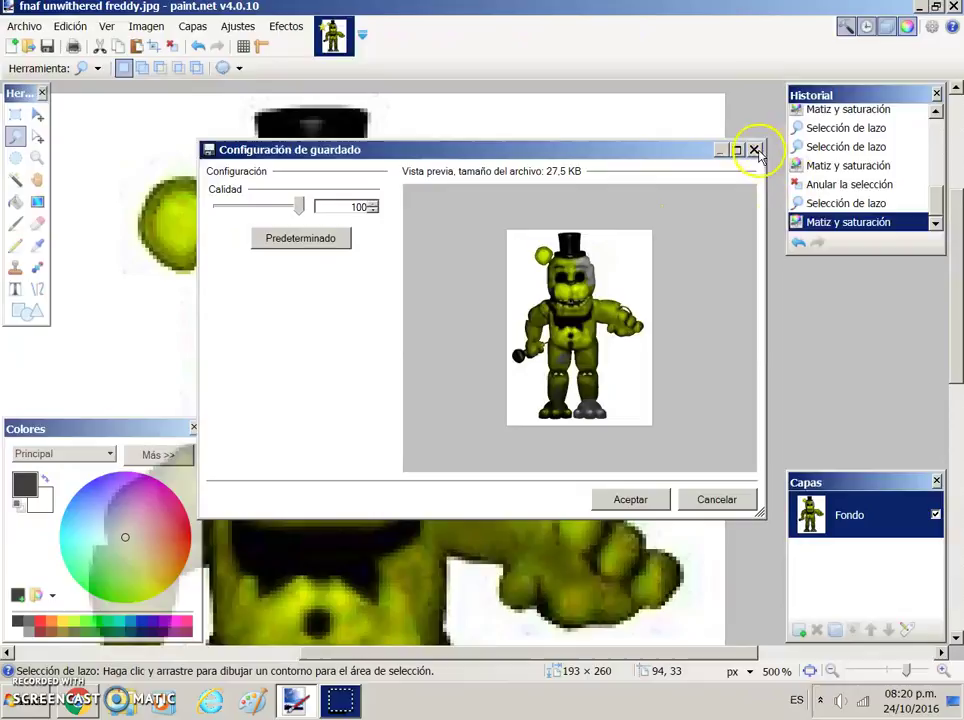
left_click(755, 150)
key("ctrl+s")
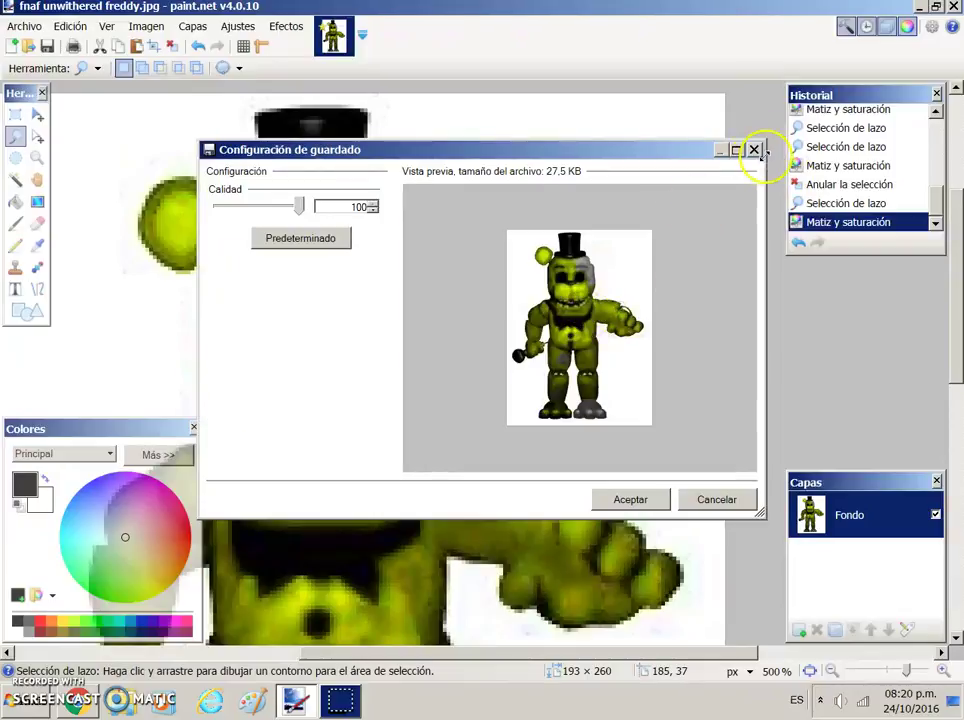
left_click(755, 150)
Step: Lasso an irregular patch about 17 × 26 pixels on the belly and grey it with Hue/Saturation at saturation 0 and lightness 15
key("ctrl+d")
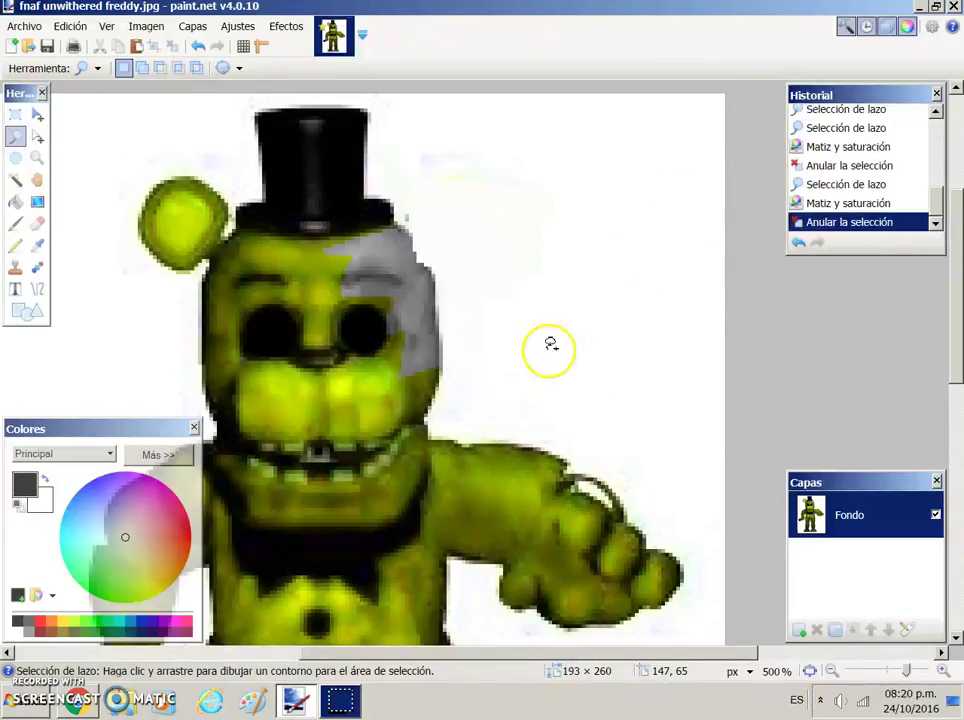
scroll(575, 349, "down", 5)
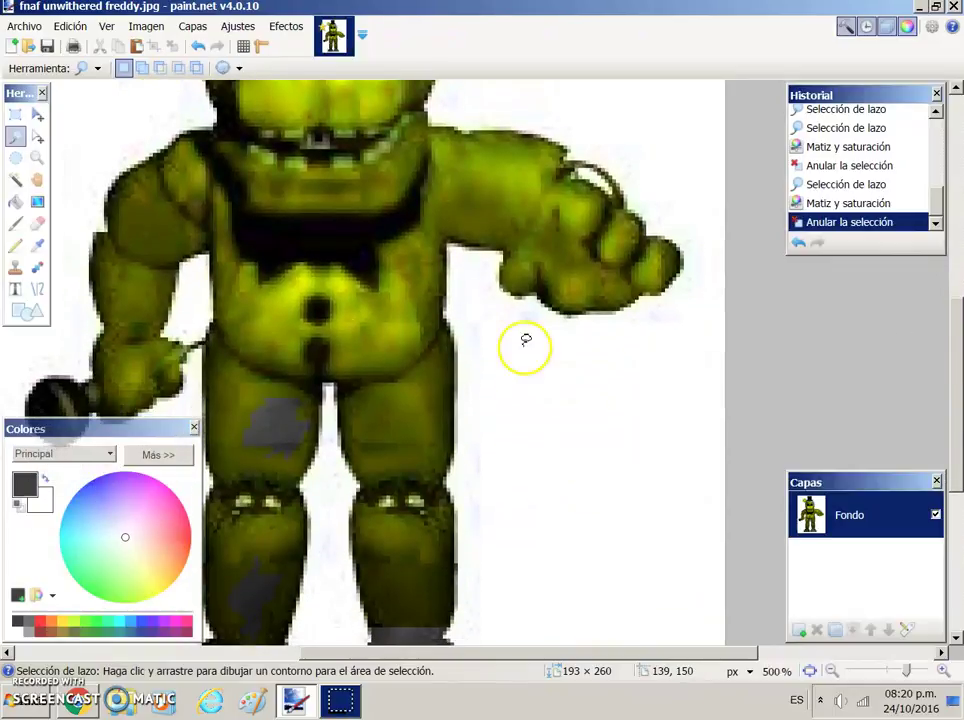
mouse_move(375, 305)
left_mouse_down()
mouse_move(351, 355)
mouse_move(410, 342)
left_mouse_up()
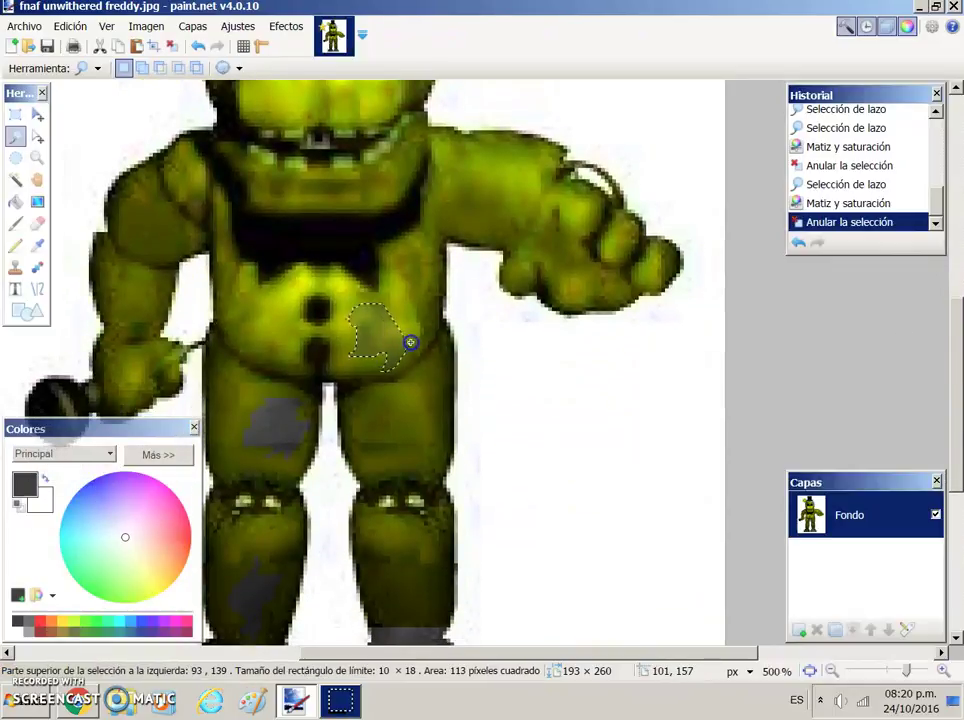
left_click_drag(360, 308, 362, 301)
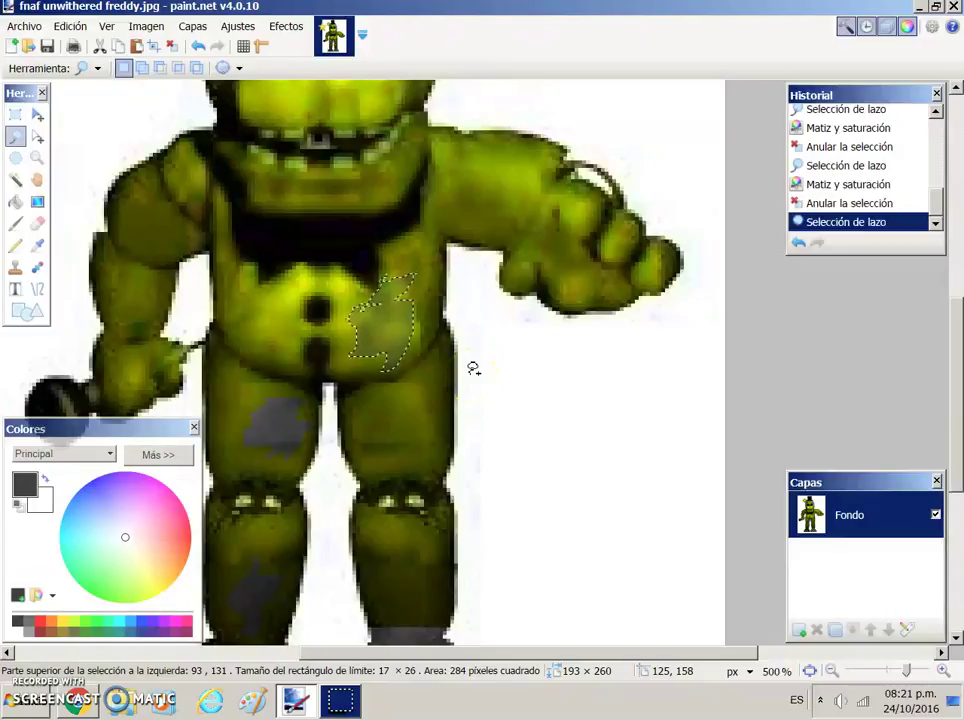
key("ctrl+shift+u")
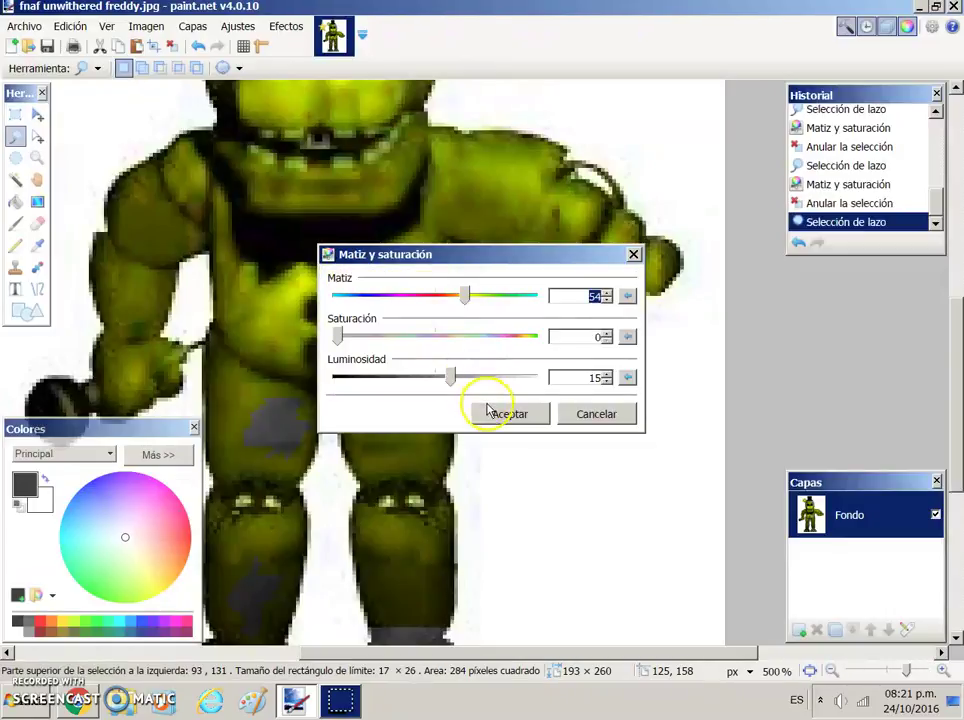
left_click(491, 412)
Step: Lasso the outstretched forearm and hand, about 65 × 57 pixels, grey them with Hue/Saturation at saturation 0 and lightness 15, and deselect
left_click_drag(957, 332, 955, 270)
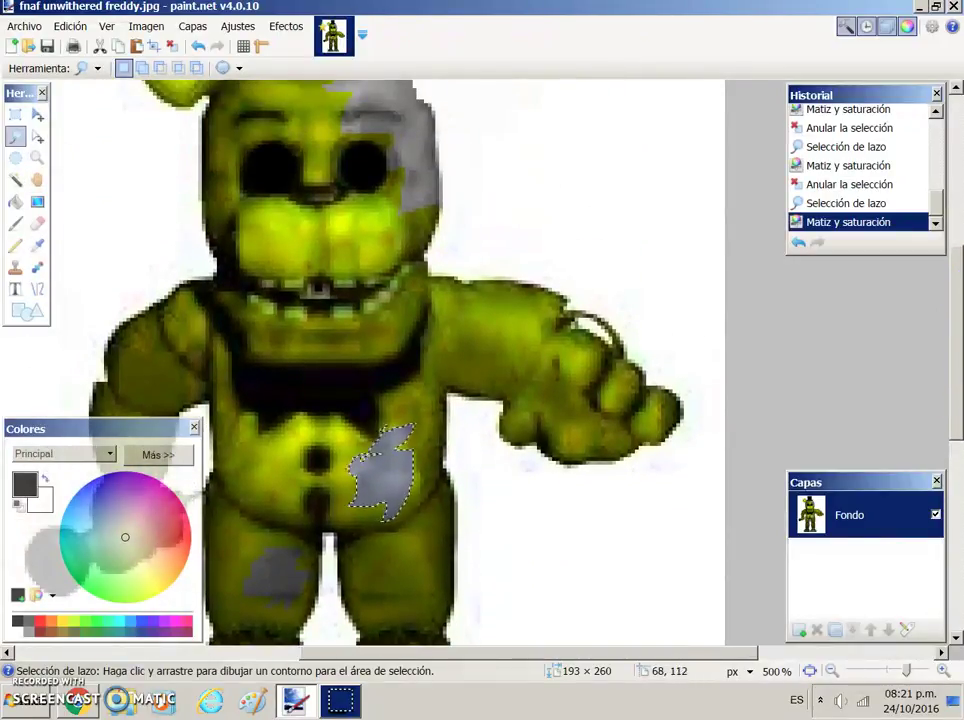
left_click_drag(489, 454, 490, 392)
mouse_move(514, 335)
left_mouse_down()
mouse_move(539, 301)
mouse_move(577, 350)
mouse_move(605, 348)
mouse_move(720, 410)
mouse_move(715, 440)
mouse_move(661, 496)
mouse_move(516, 508)
mouse_move(482, 502)
left_mouse_up()
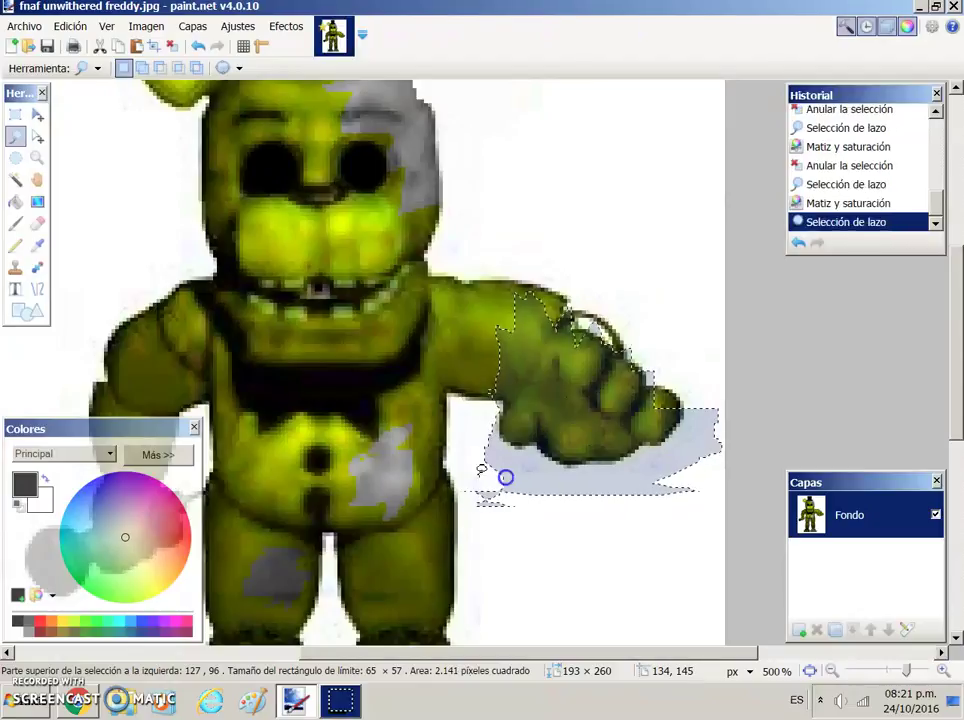
left_click(240, 25)
left_click(267, 123)
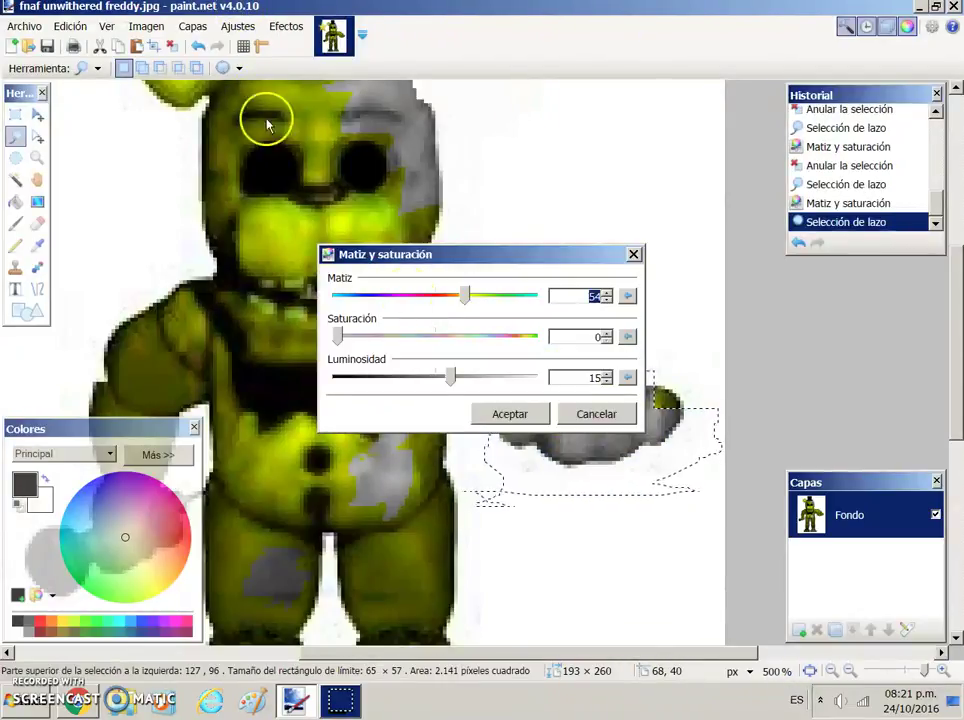
left_click(519, 416)
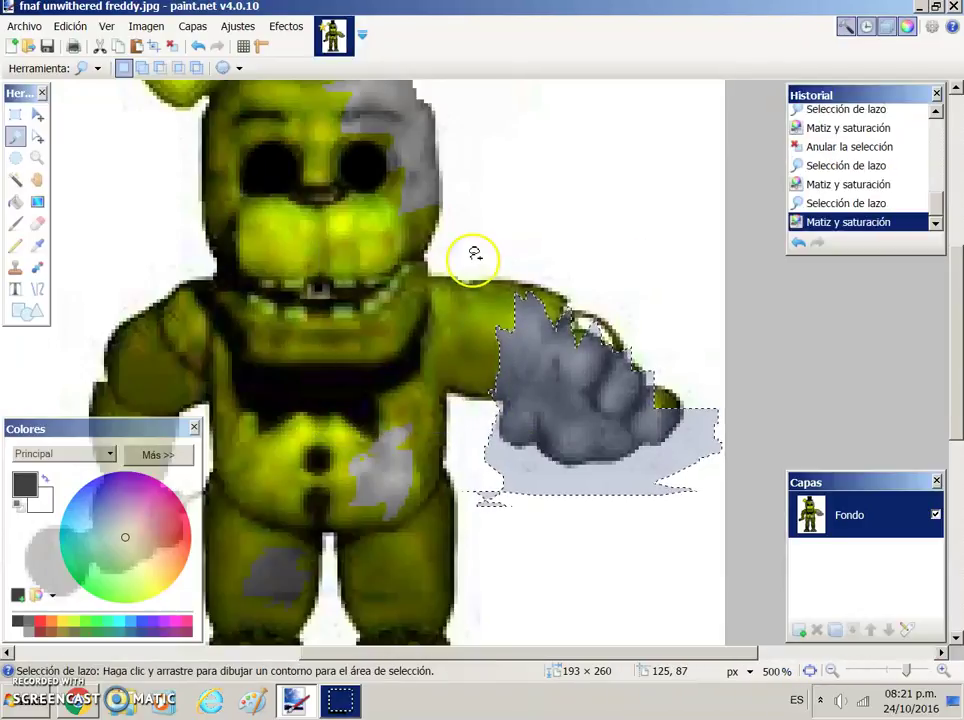
left_click(474, 254)
Step: Lasso the still-green fingertip of the grey hand, about 10 × 11 pixels, grey it with the same Hue/Saturation settings, and deselect
scroll(950, 290, "down", 3)
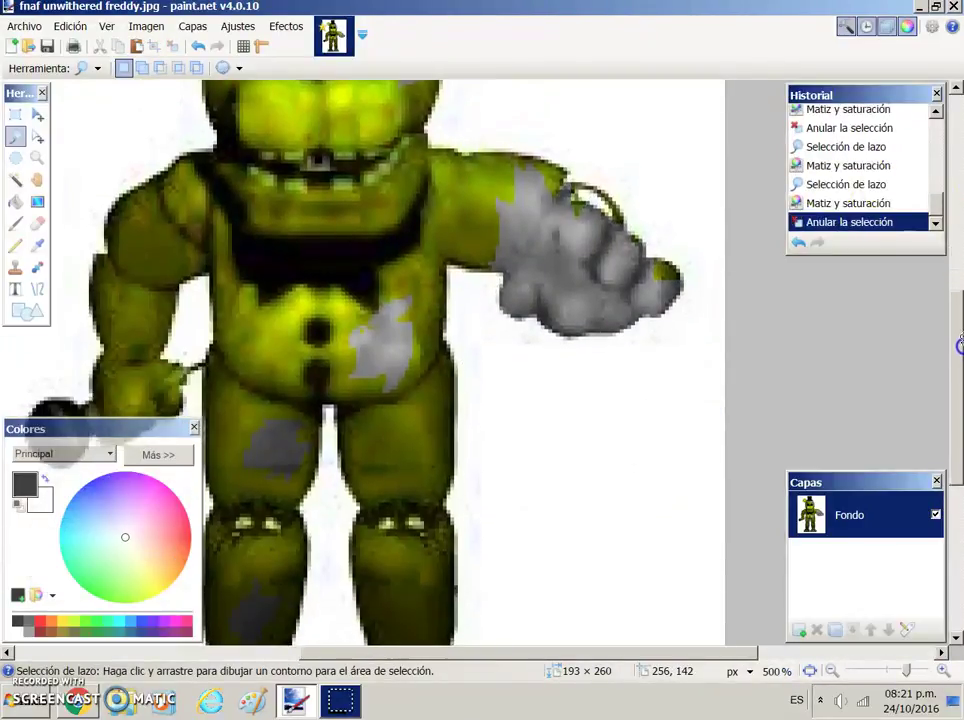
mouse_move(655, 222)
left_mouse_down()
mouse_move(679, 221)
mouse_move(657, 264)
mouse_move(645, 256)
left_mouse_up()
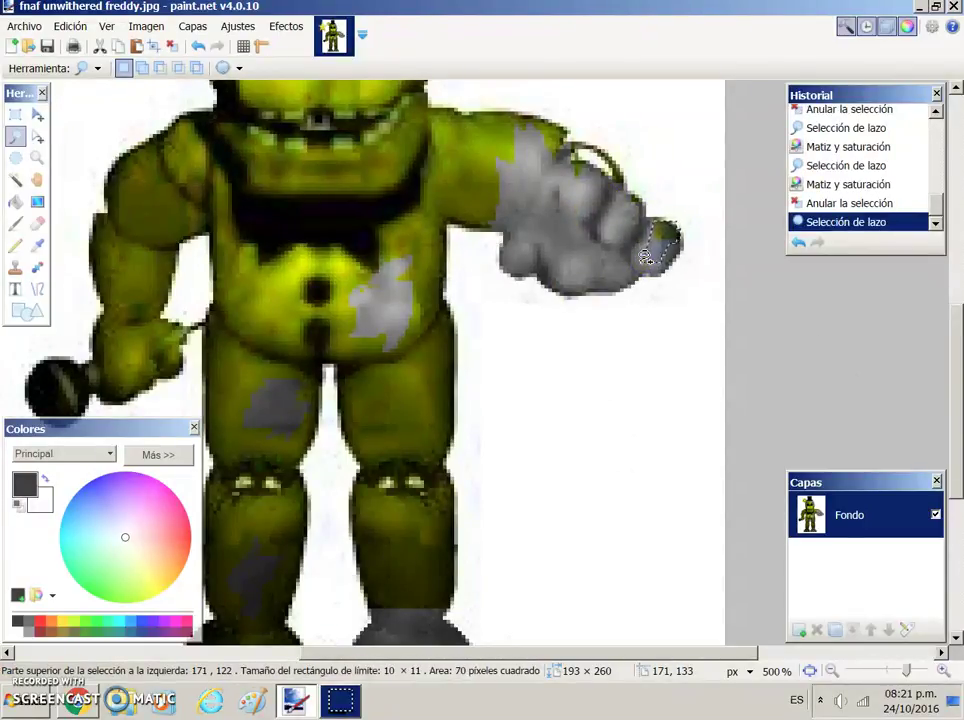
key("ctrl+shift+u")
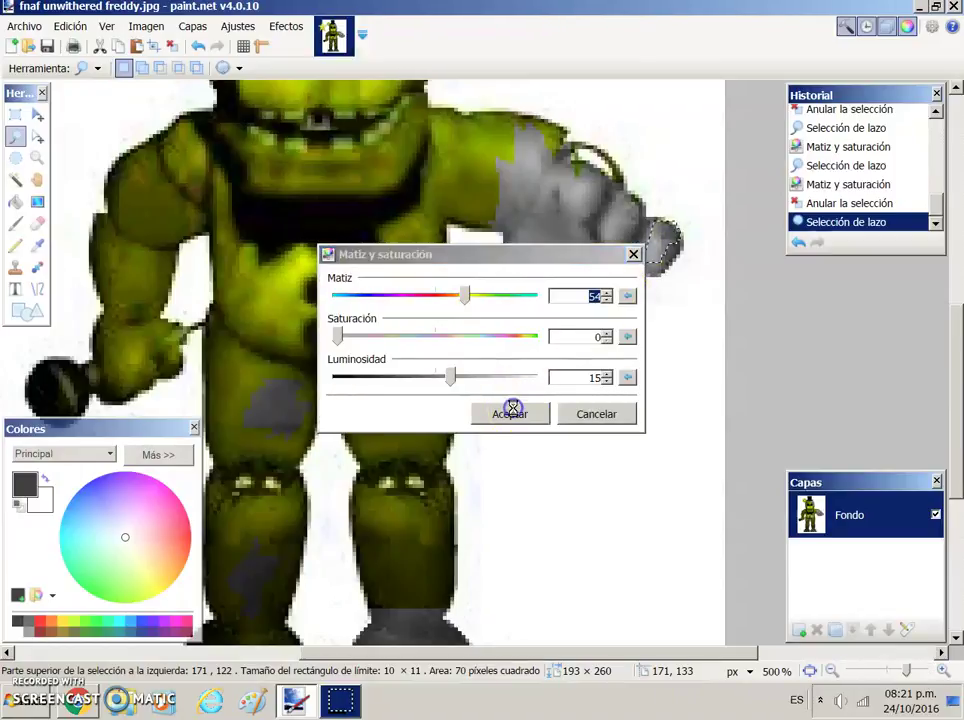
left_click(512, 408)
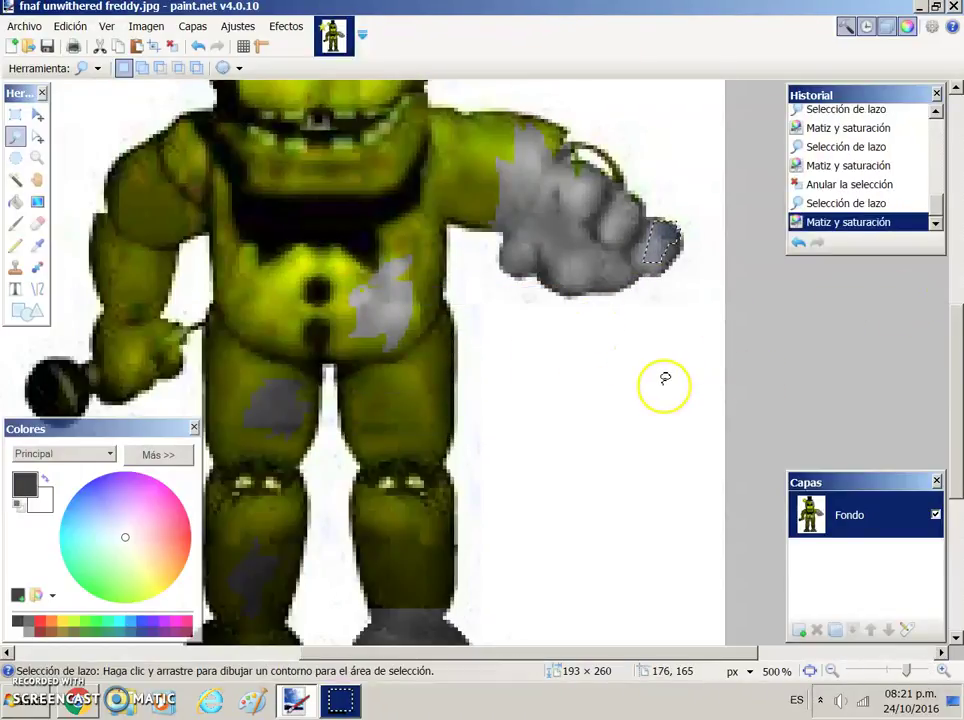
key("ctrl+d")
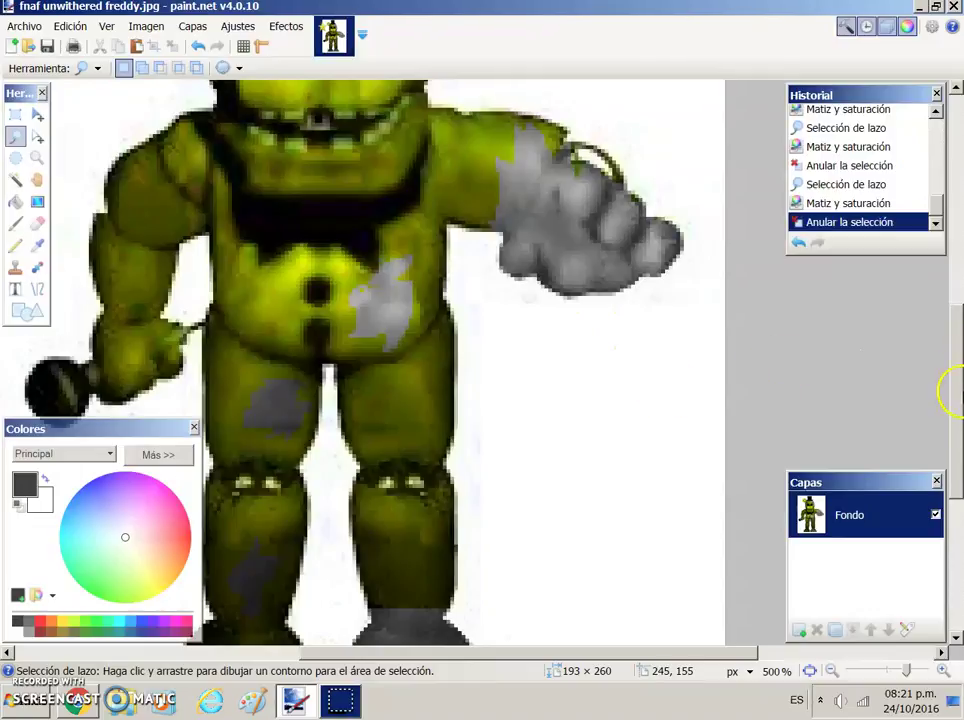
scroll(948, 393, "up", 5)
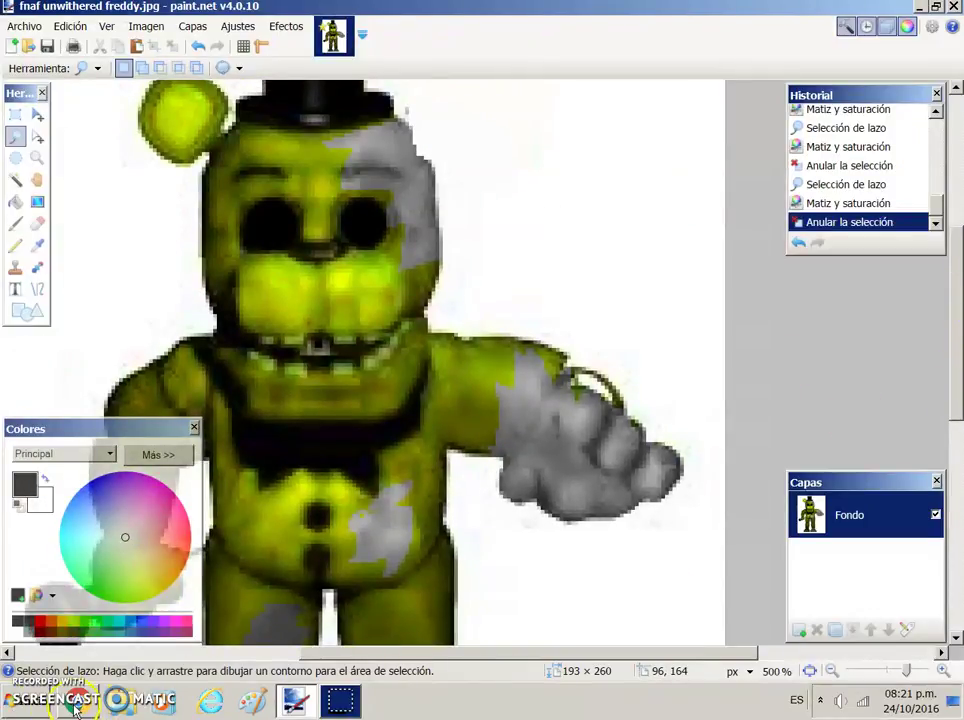
Step: Switch to Chrome, search YouTube for "Fnaf speedpaint" and open the video "Speedpaint - Stop Fighting! (FNAF Fanart)"
left_click(78, 702)
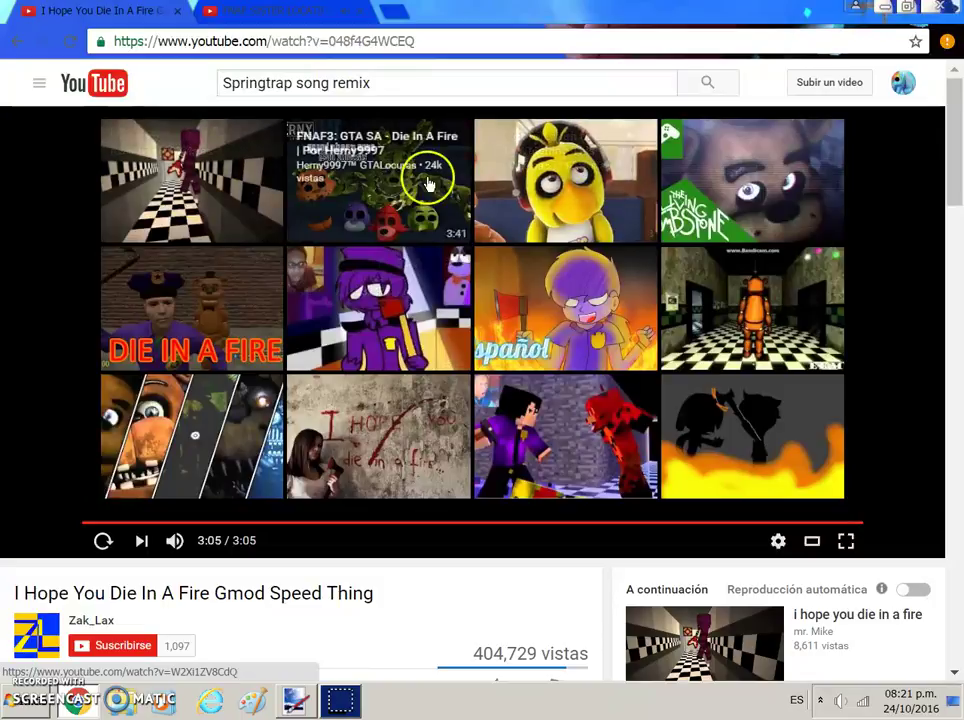
left_click(398, 79)
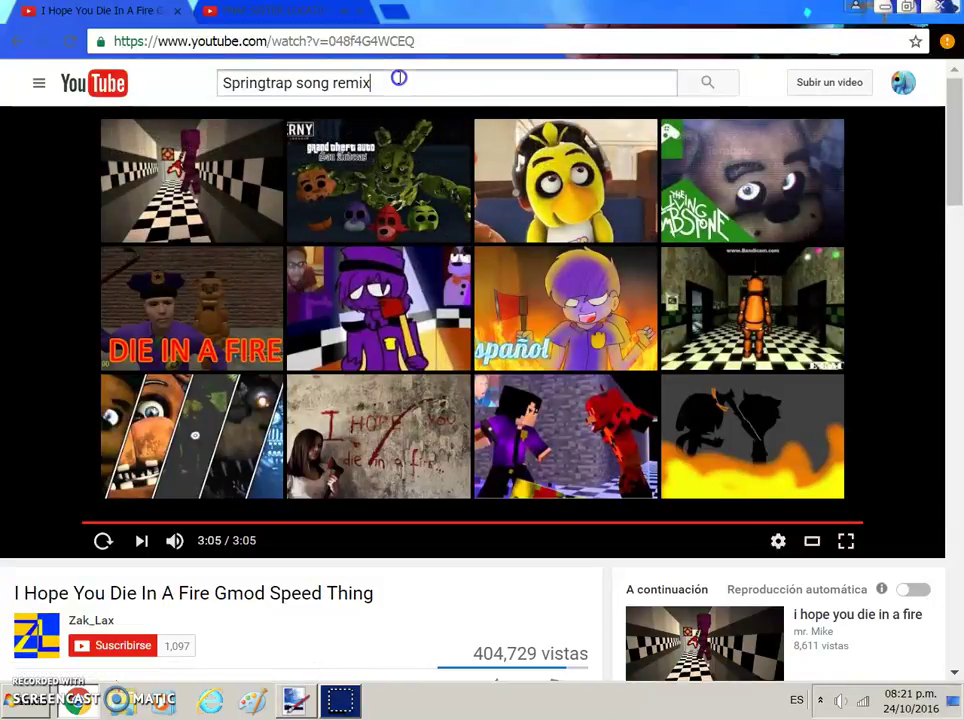
key("BackSpace")
key("BackSpace")
key("BackSpace")
key("BackSpace")
key("BackSpace")
key("BackSpace")
key("BackSpace")
key("BackSpace")
key("BackSpace")
key("BackSpace")
key("BackSpace")
key("BackSpace")
key("BackSpace")
key("BackSpace")
key("BackSpace")
key("BackSpace")
key("BackSpace")
key("BackSpace")
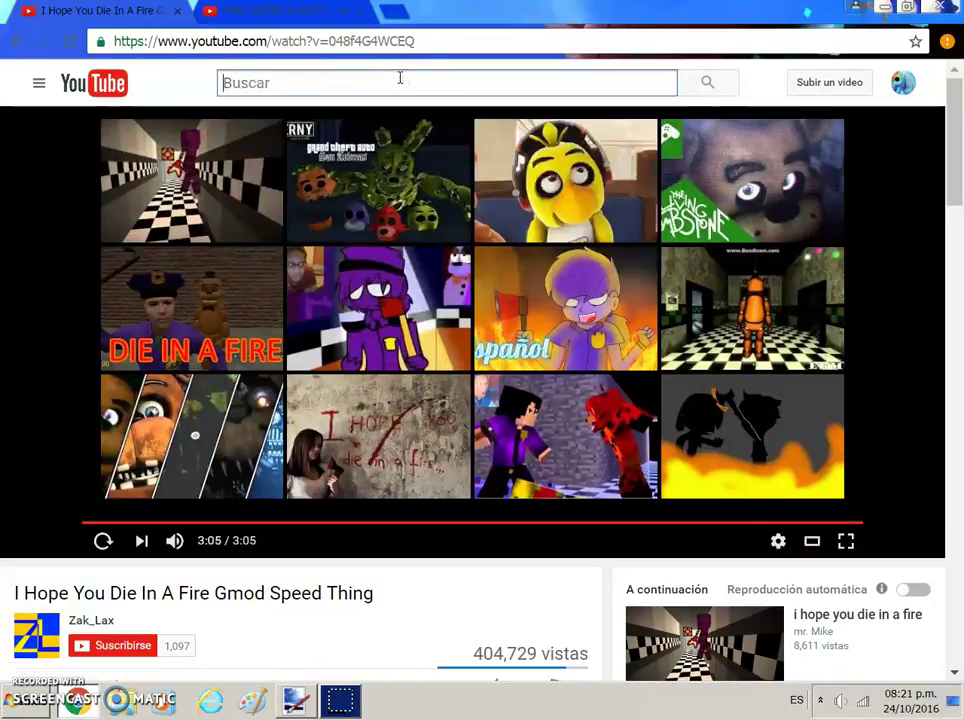
type("Fnaf speedpaint")
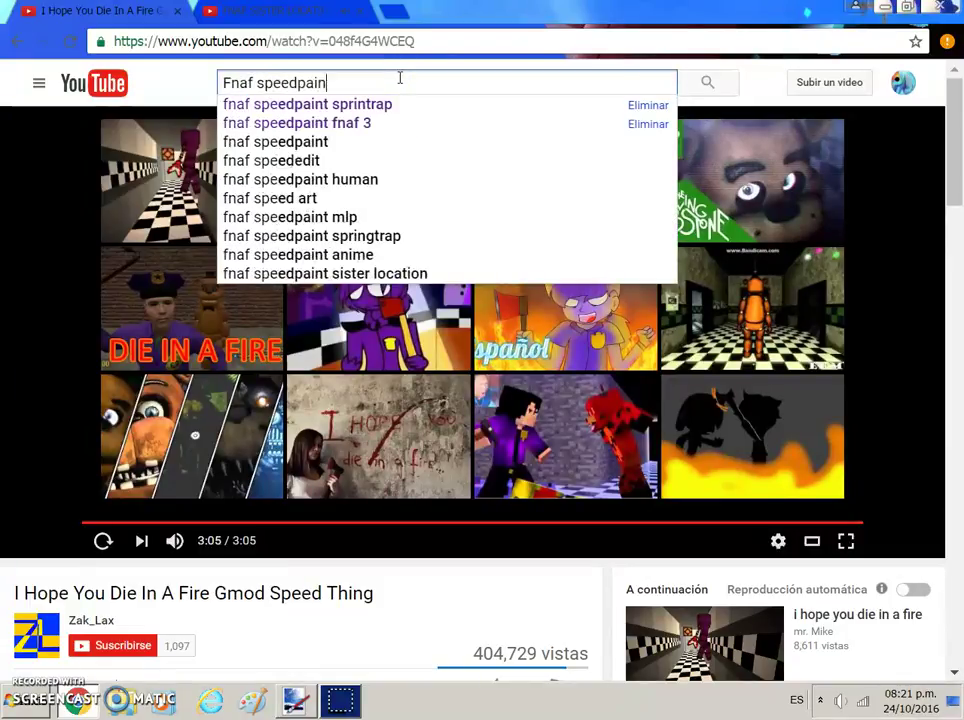
key("Return")
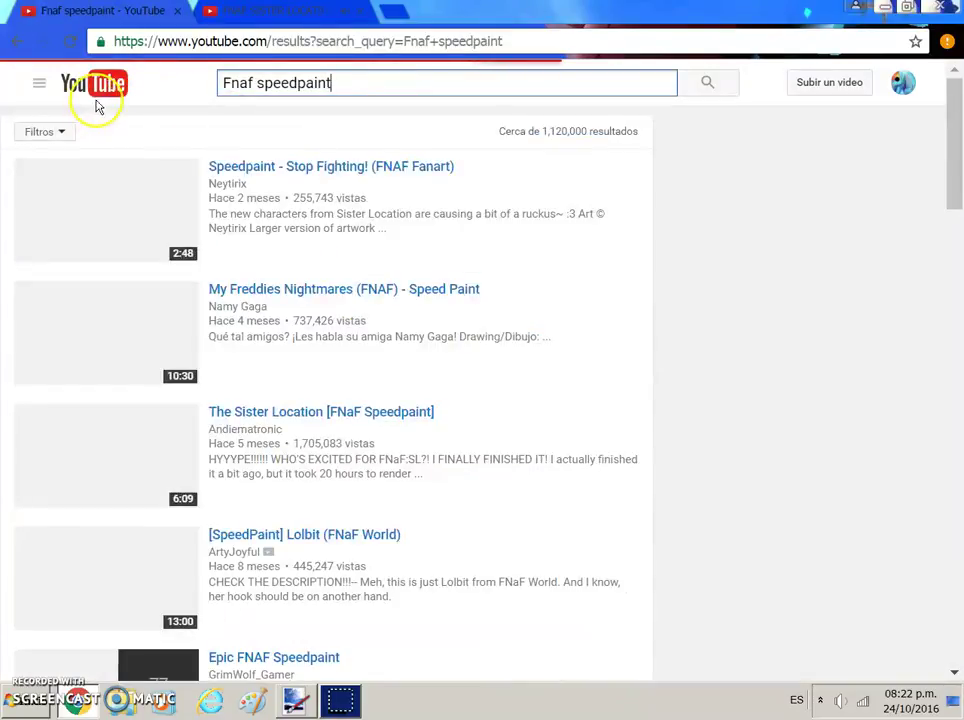
left_click(243, 170)
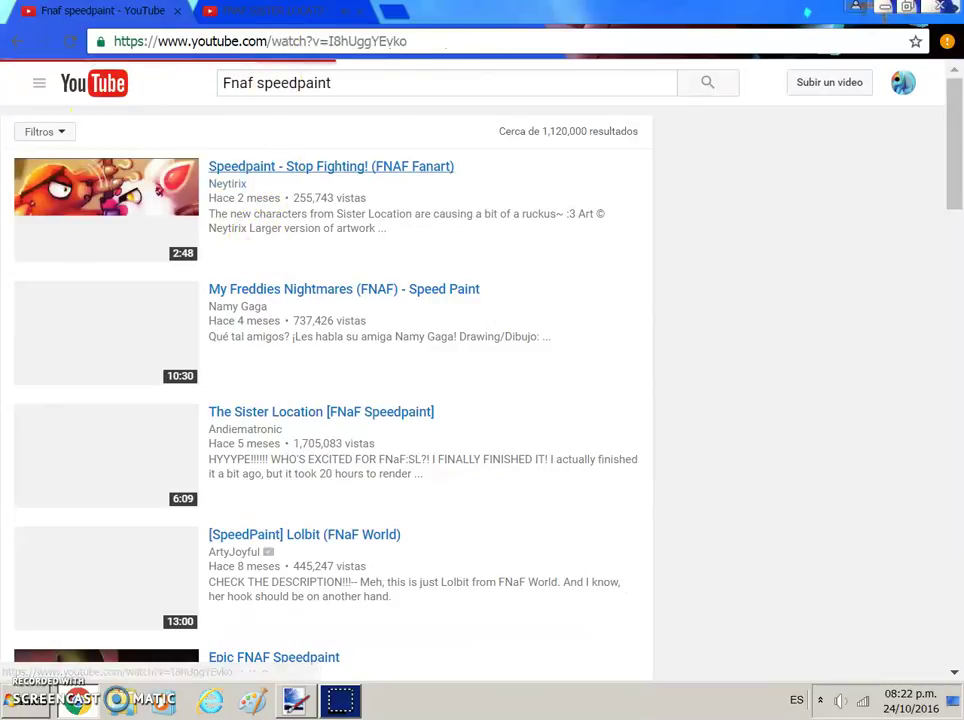
Step: Post "XD" and "*Punches nightmare bonnie*" in the live chat of the FNAF Sister Location livestream
left_click(277, 12)
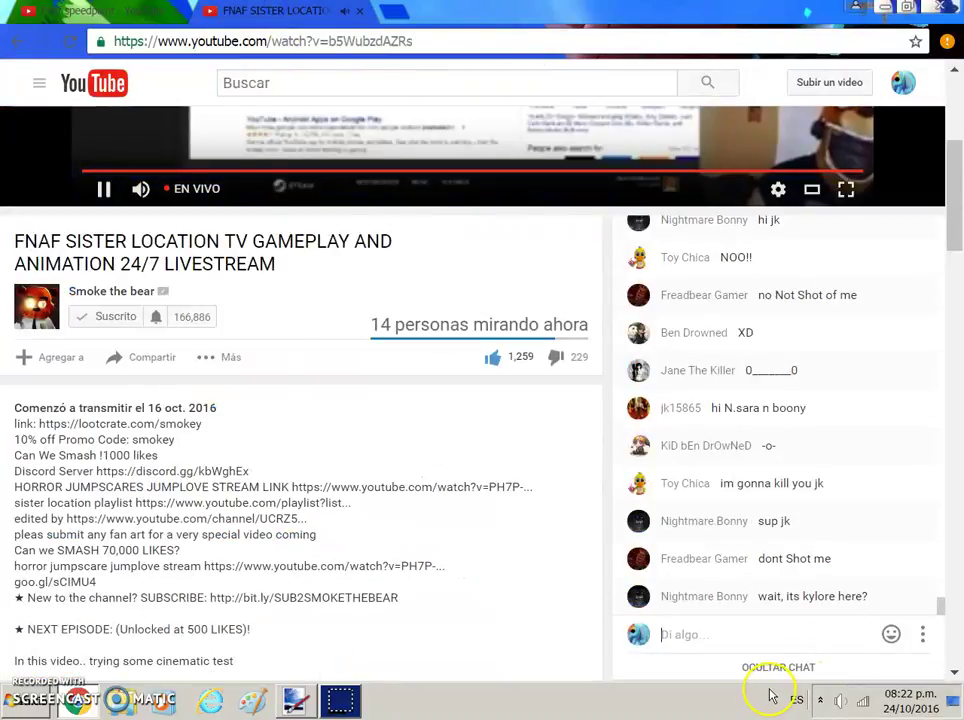
type("XD")
key("Return")
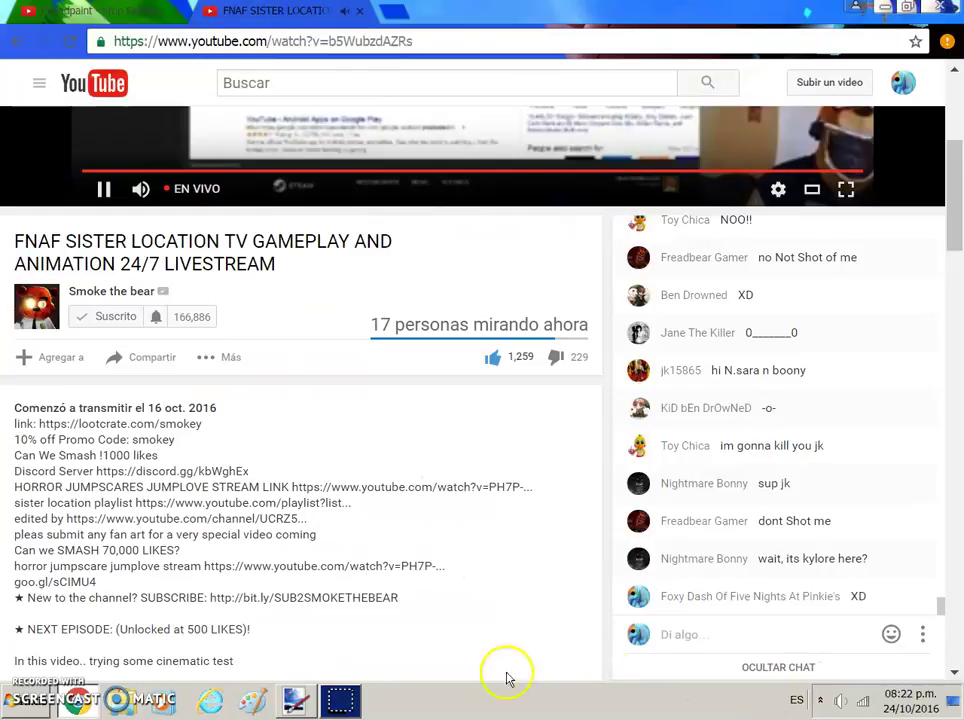
type("*")
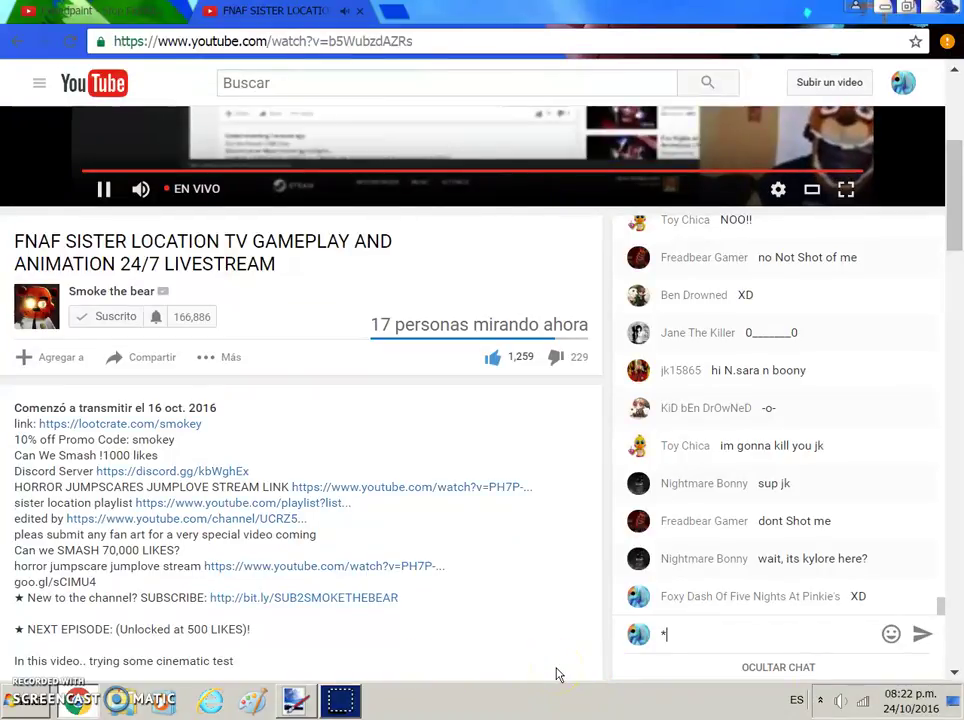
type("Punches nightmare bonnie*")
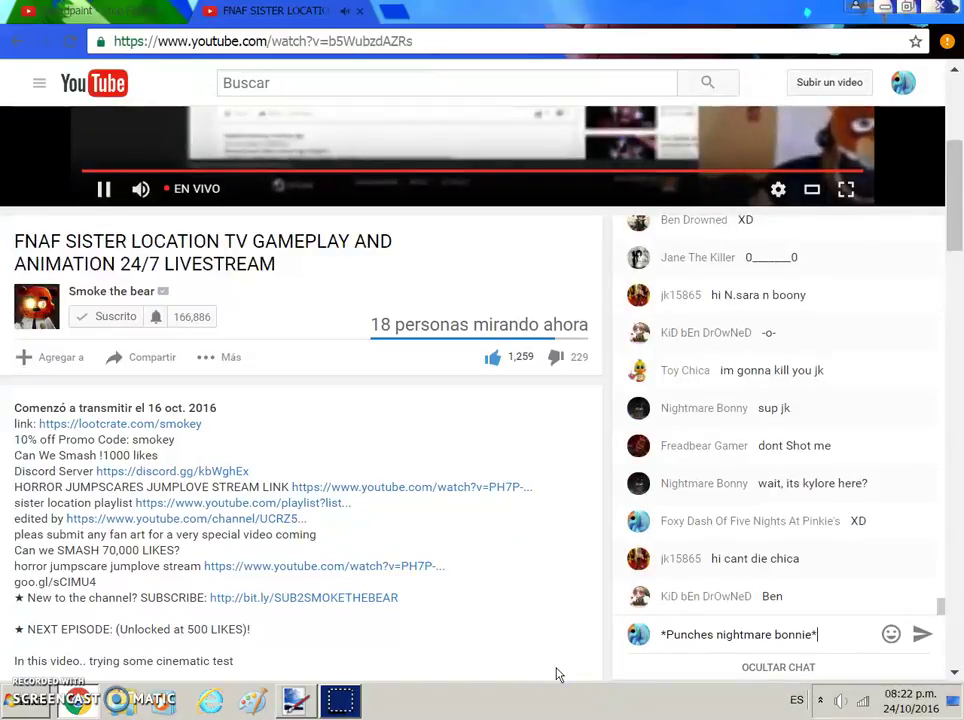
key("Return")
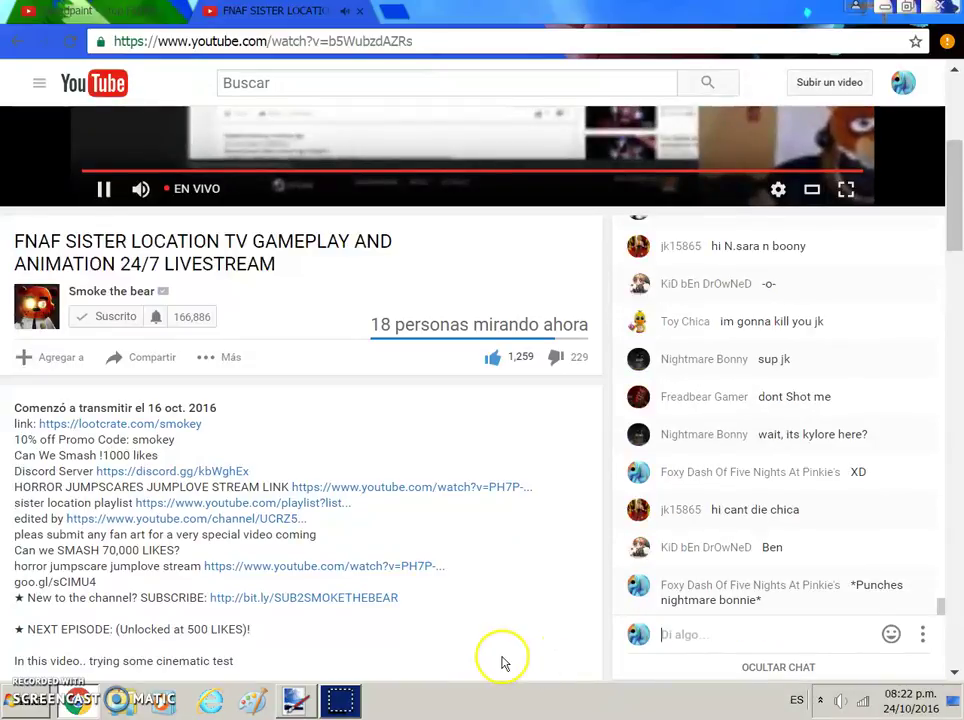
Step: Return to the "Speedpaint - Stop Fighting! (FNAF Fanart)" video, restart it from about 0:01 and subscribe to its channel
left_click(295, 700)
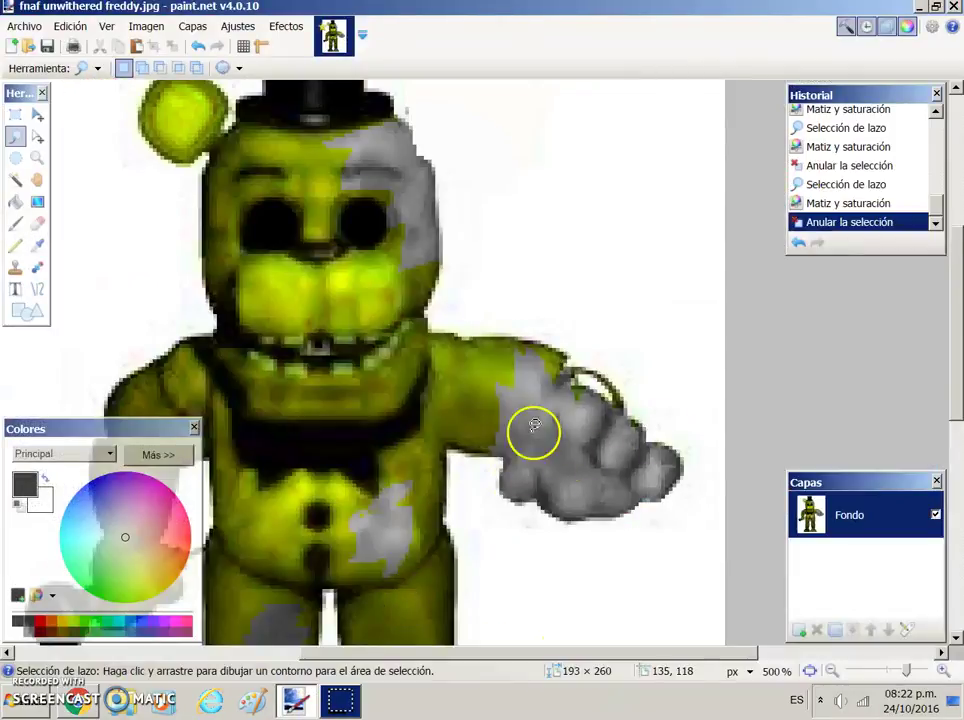
left_click(75, 700)
left_click(133, 12)
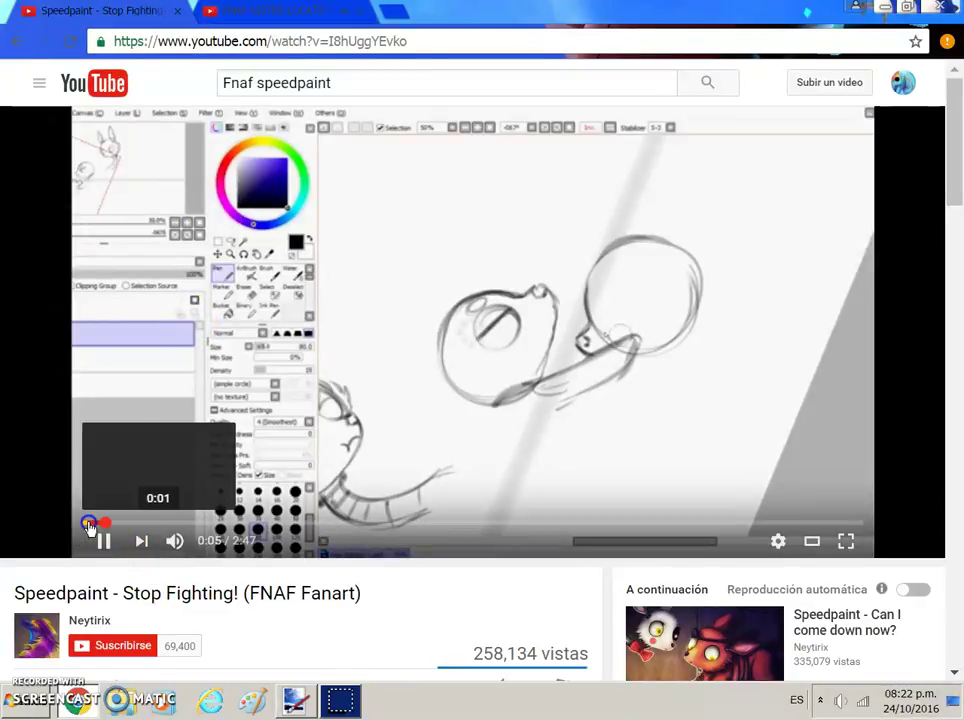
left_click(90, 522)
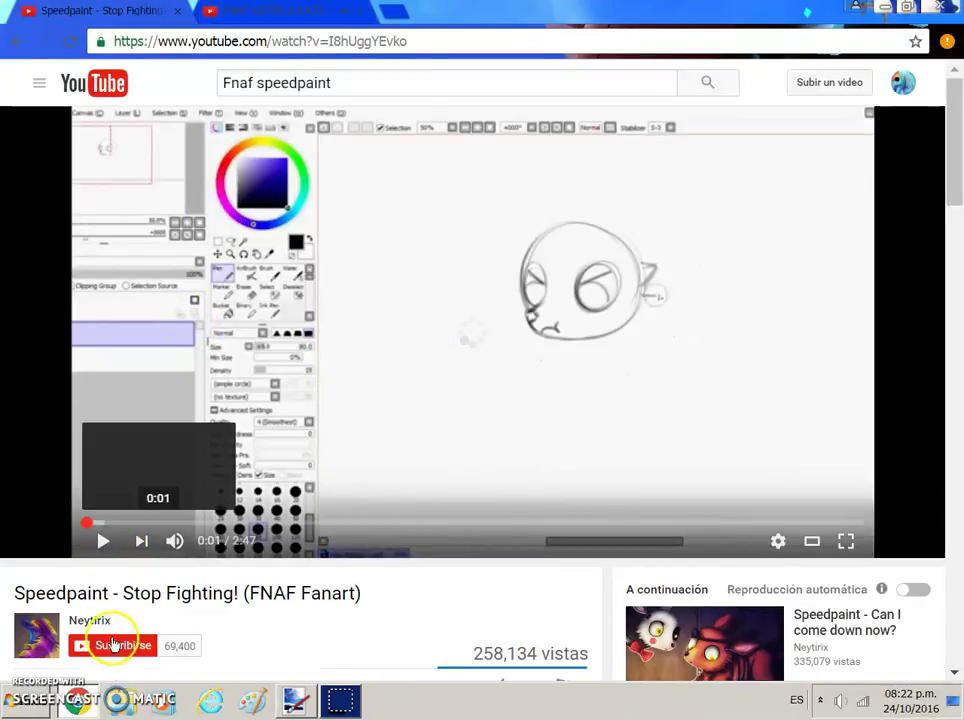
left_click(113, 645)
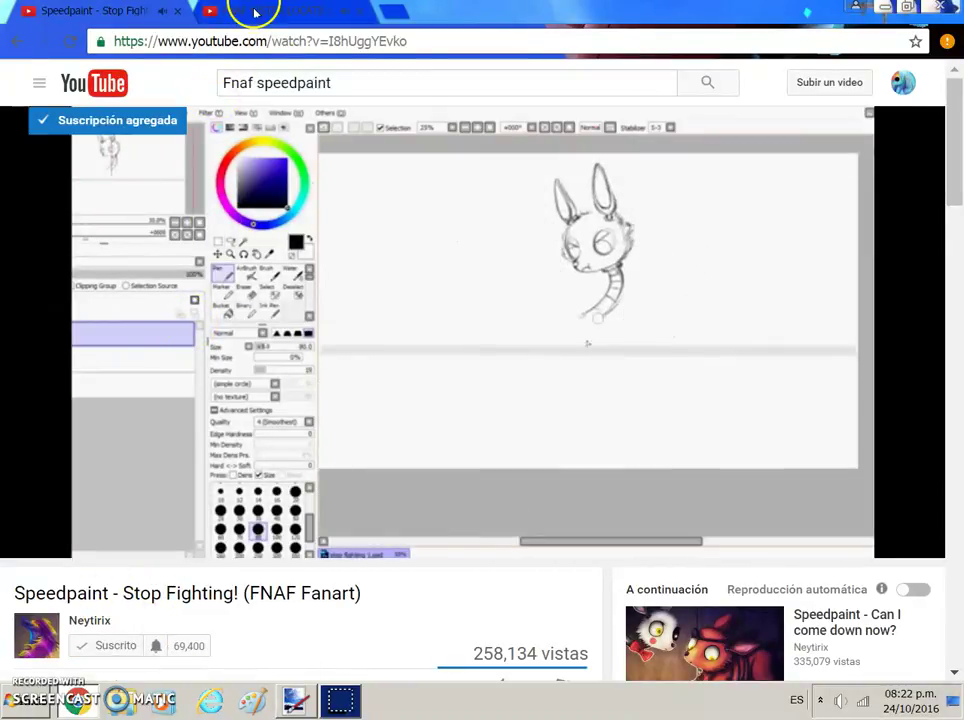
Step: Switch to paint.net, lasso a patch about 25 × 27 pixels on the microphone arm, grey it with Hue/Saturation, and deselect
left_click(294, 700)
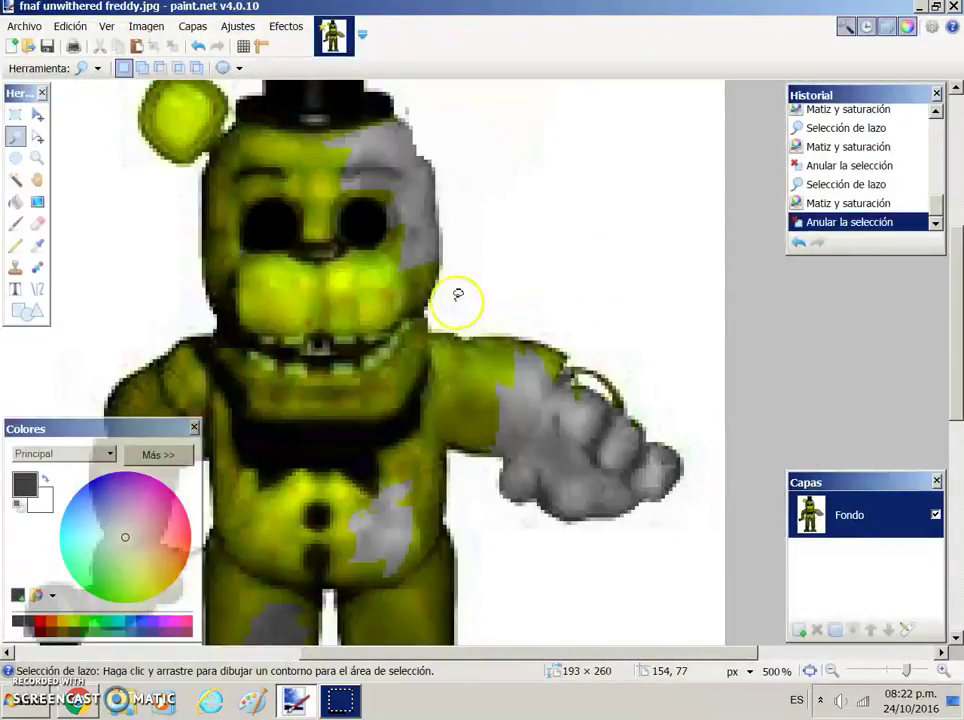
scroll(718, 250, "down", 5)
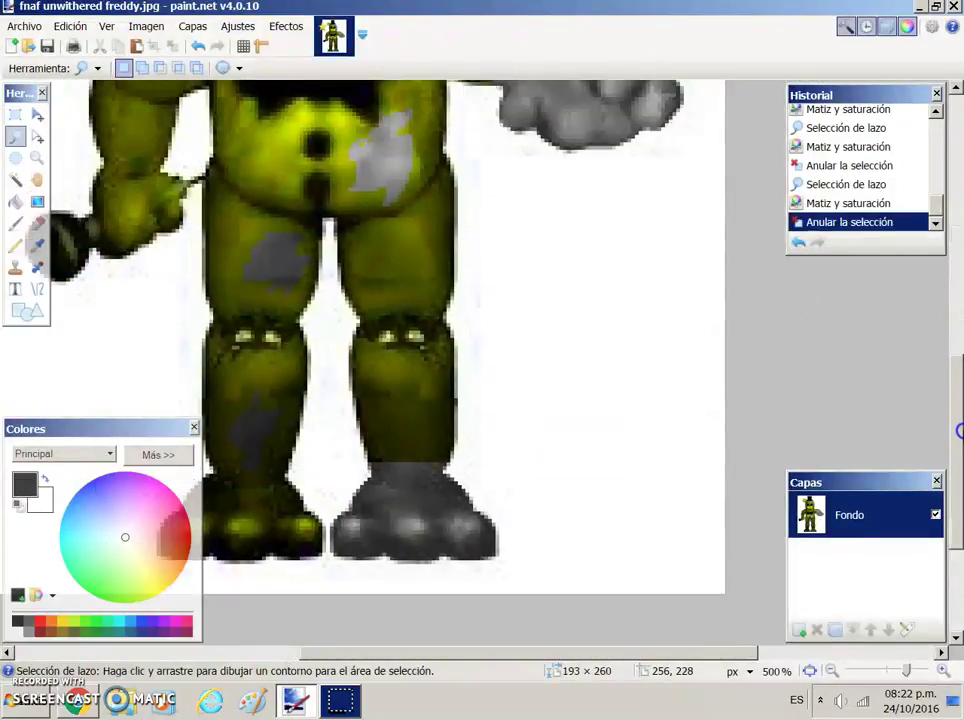
scroll(718, 400, "up", 5)
left_click_drag(403, 655, 274, 658)
left_click_drag(366, 392, 353, 487)
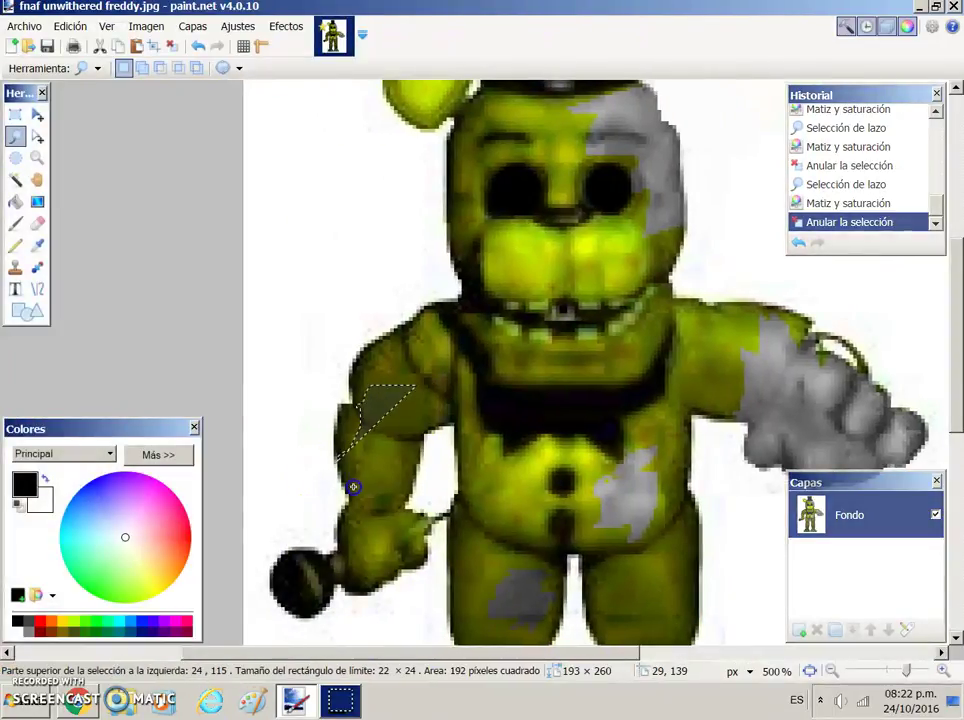
left_click_drag(427, 389, 424, 390)
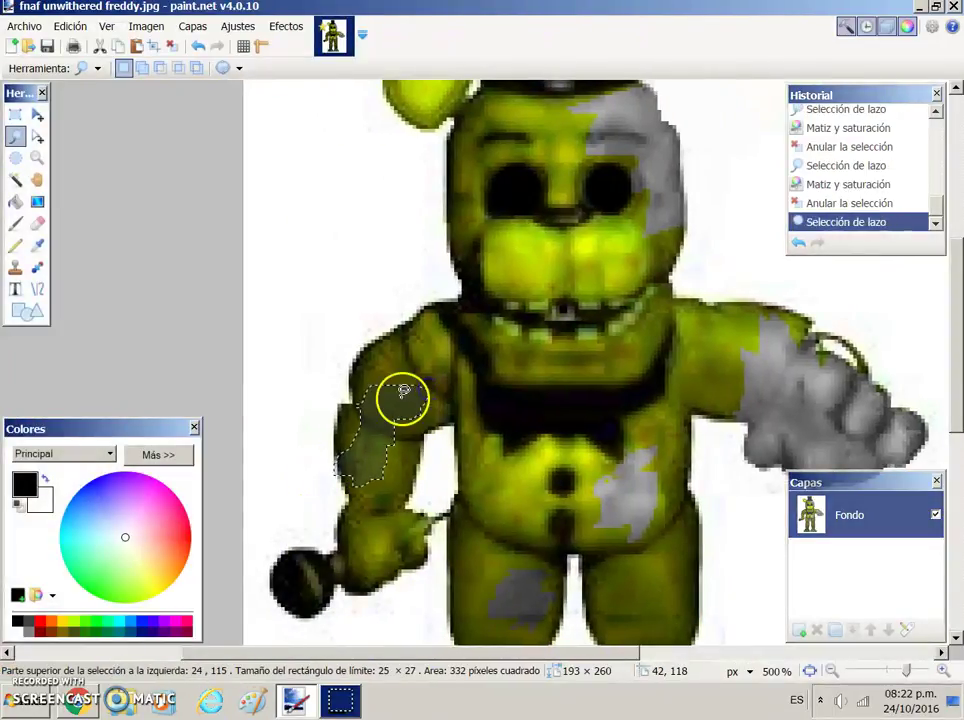
left_click(237, 26)
left_click(288, 142)
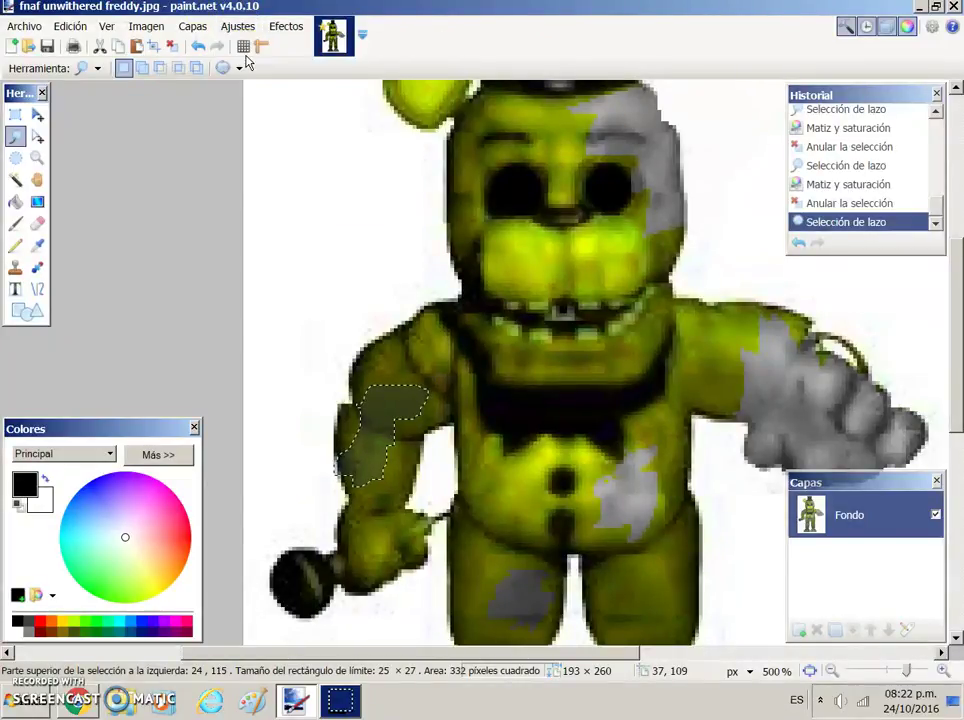
left_click(511, 410)
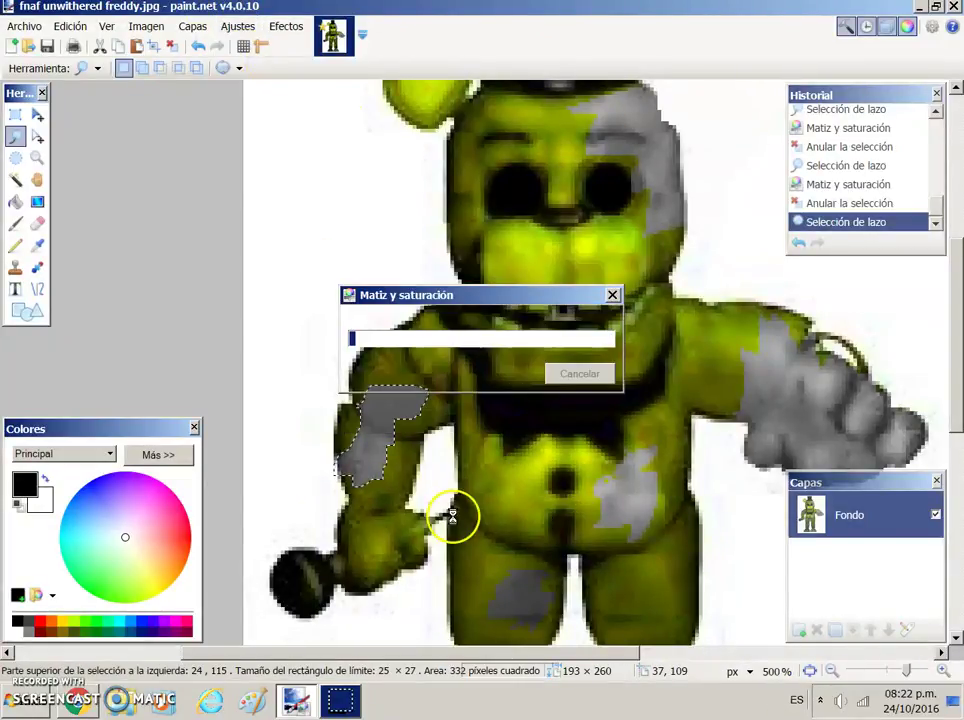
left_click(478, 402)
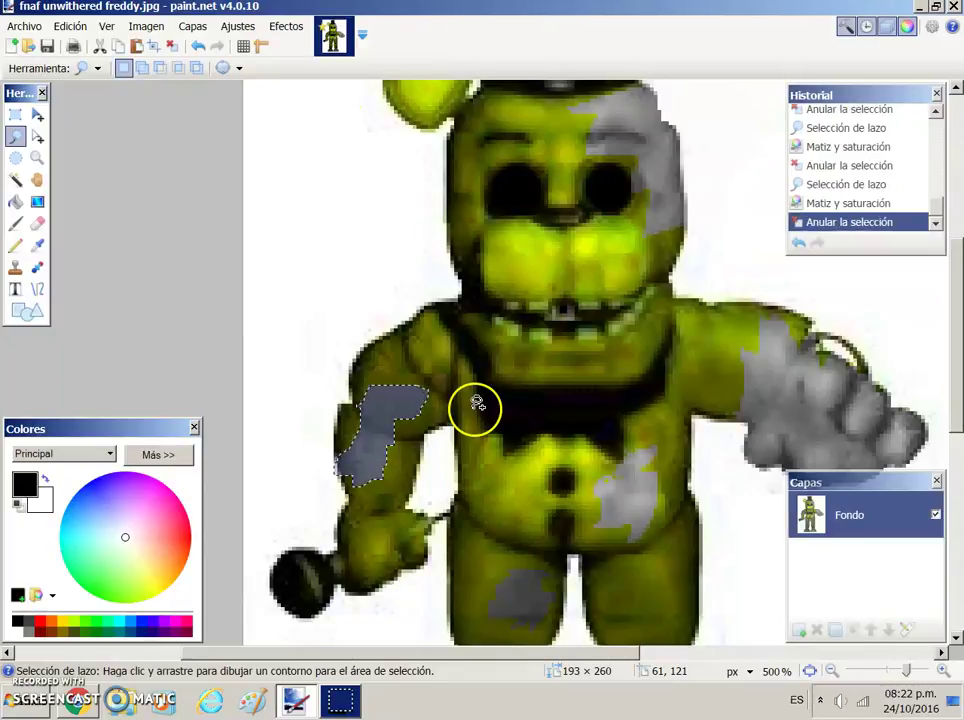
Step: Save the edited picture over its existing JPEG file at quality 100
mouse_move(957, 254)
left_mouse_down()
mouse_move(958, 383)
mouse_move(957, 212)
left_mouse_up()
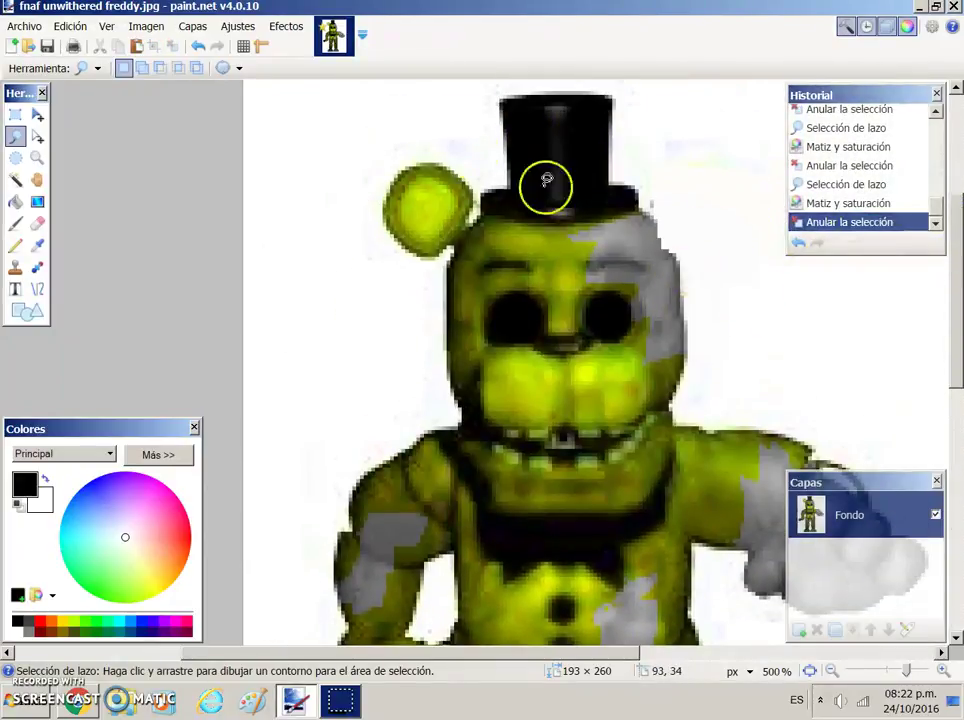
left_click(20, 27)
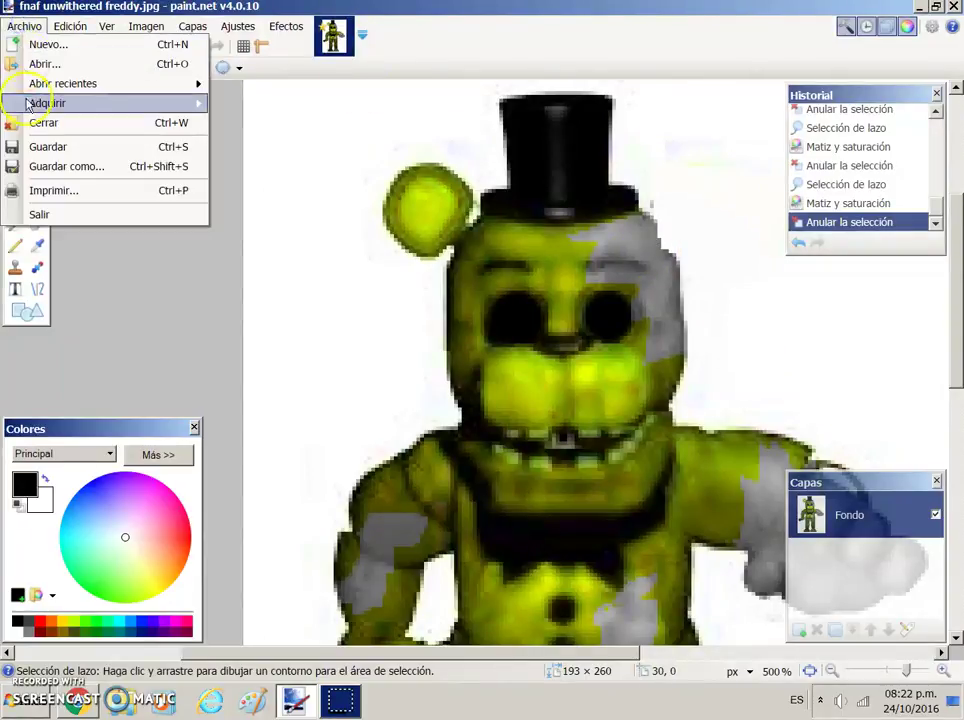
left_click(72, 150)
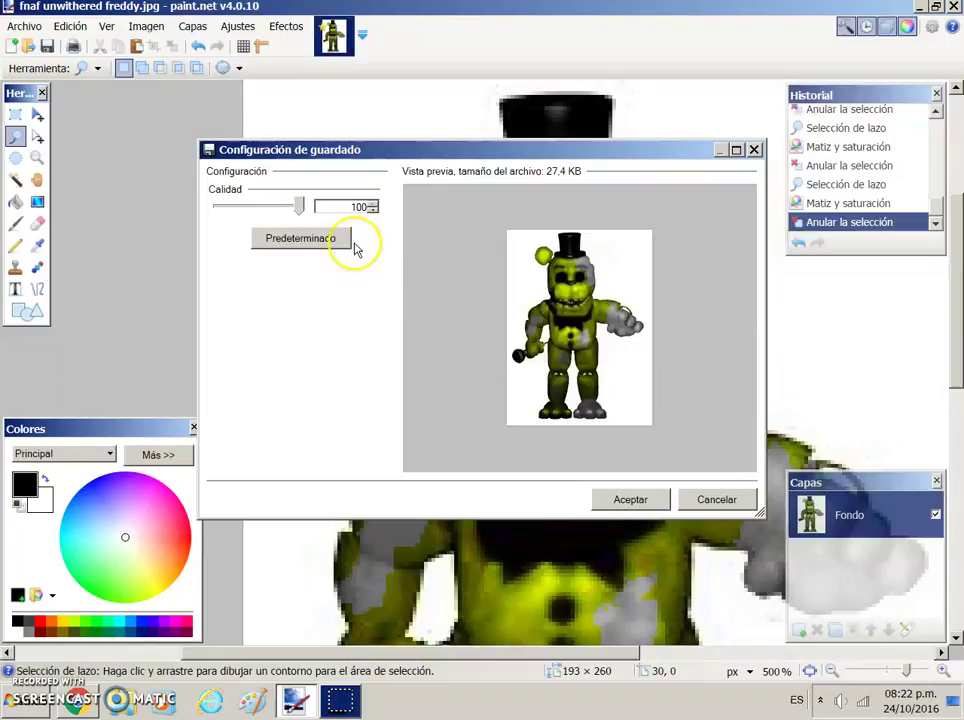
left_click(631, 499)
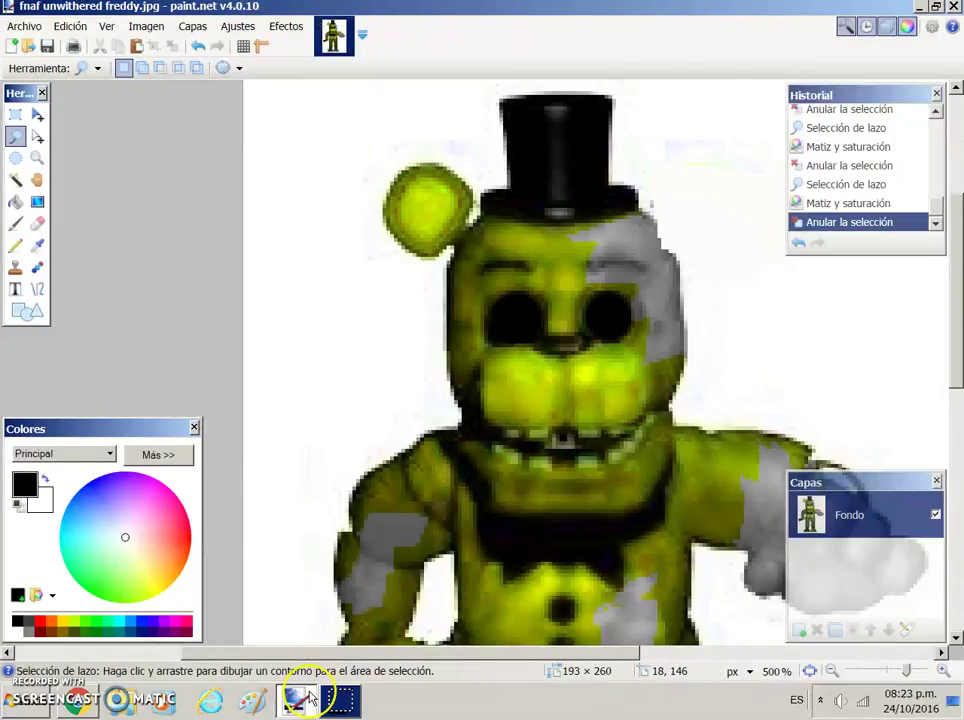
Step: Save a copy of the picture in the Descargas folder as the JPEG "Broken Golden Fredbear" at quality 100
mouse_move(310, 697)
left_click(23, 26)
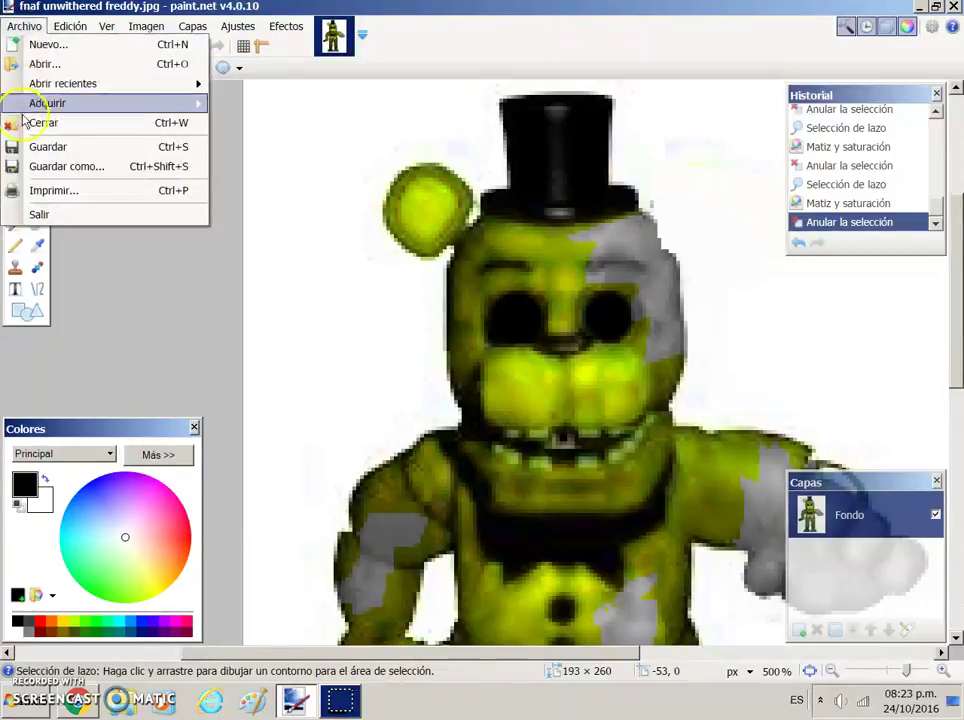
left_click(45, 167)
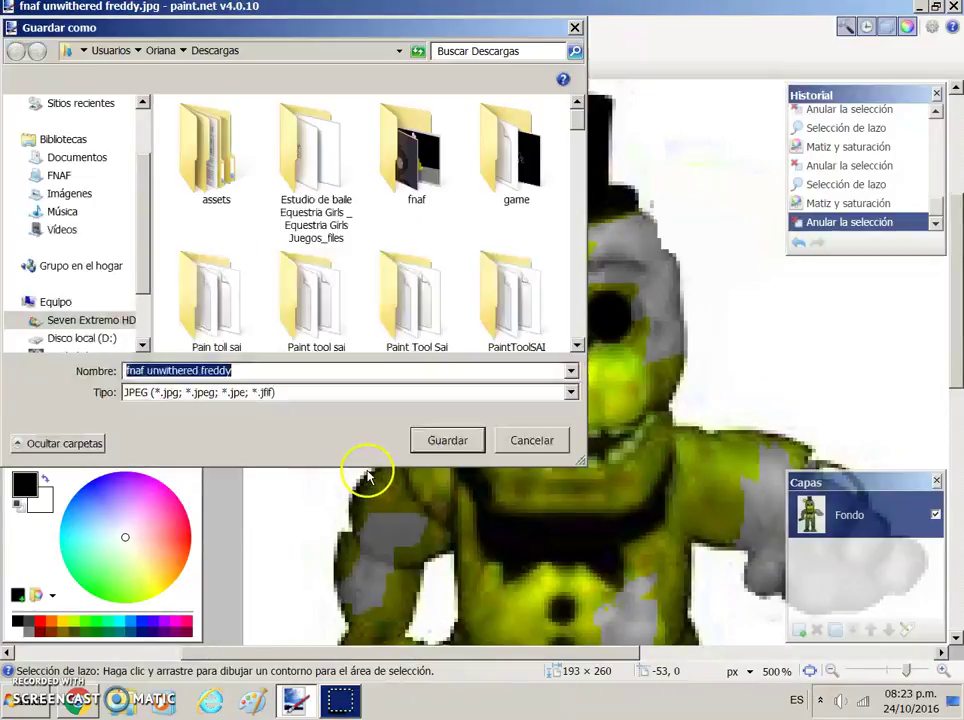
type("Bro")
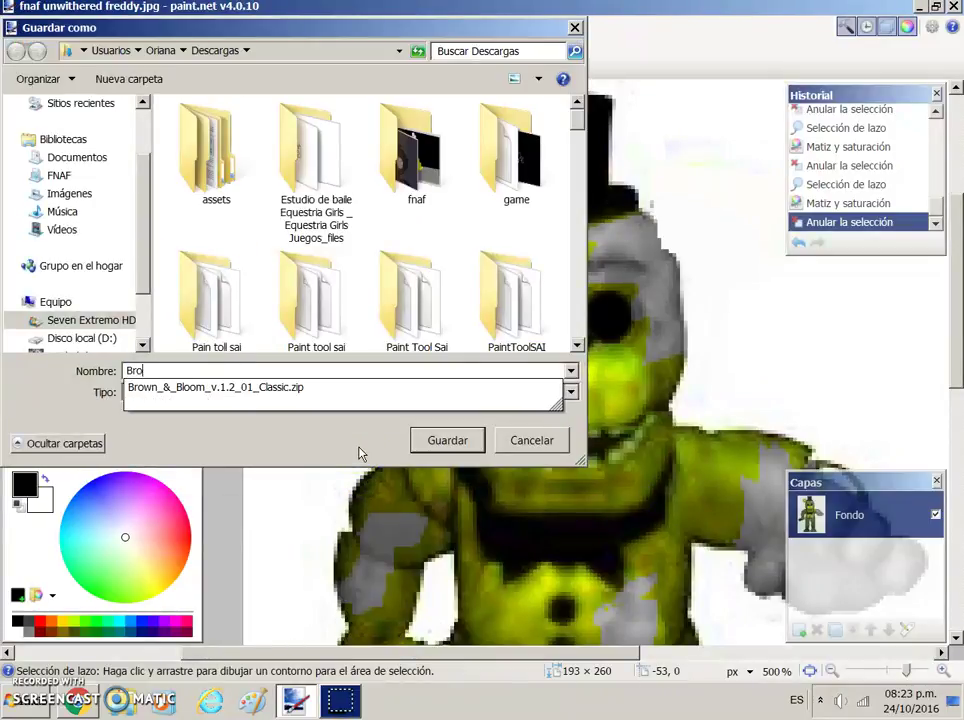
type("ken Golden Fredbear")
key("Return")
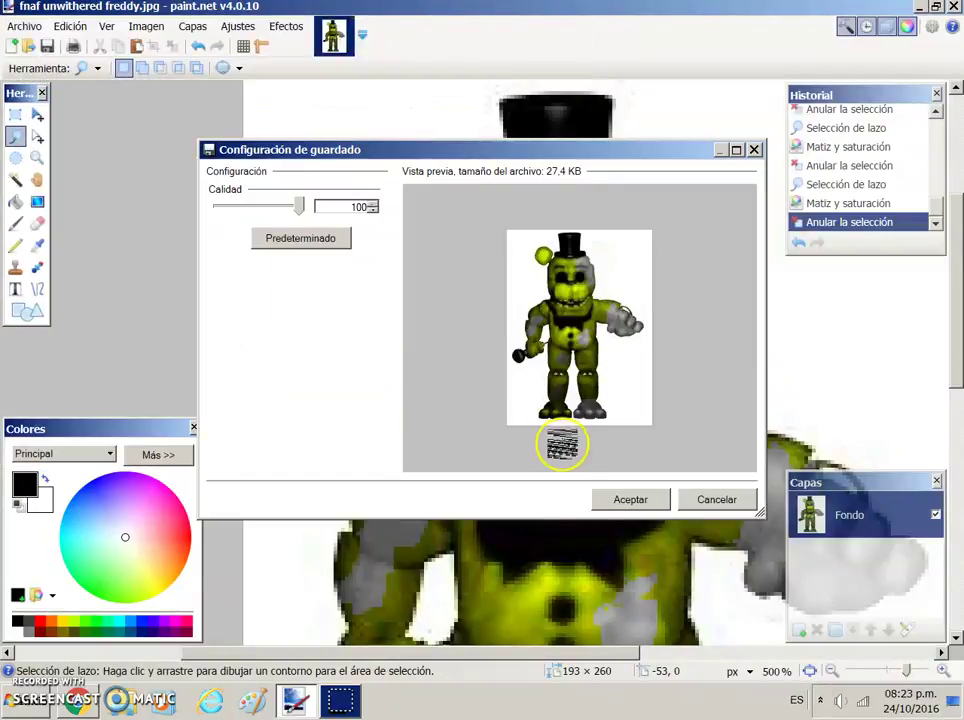
left_click(630, 500)
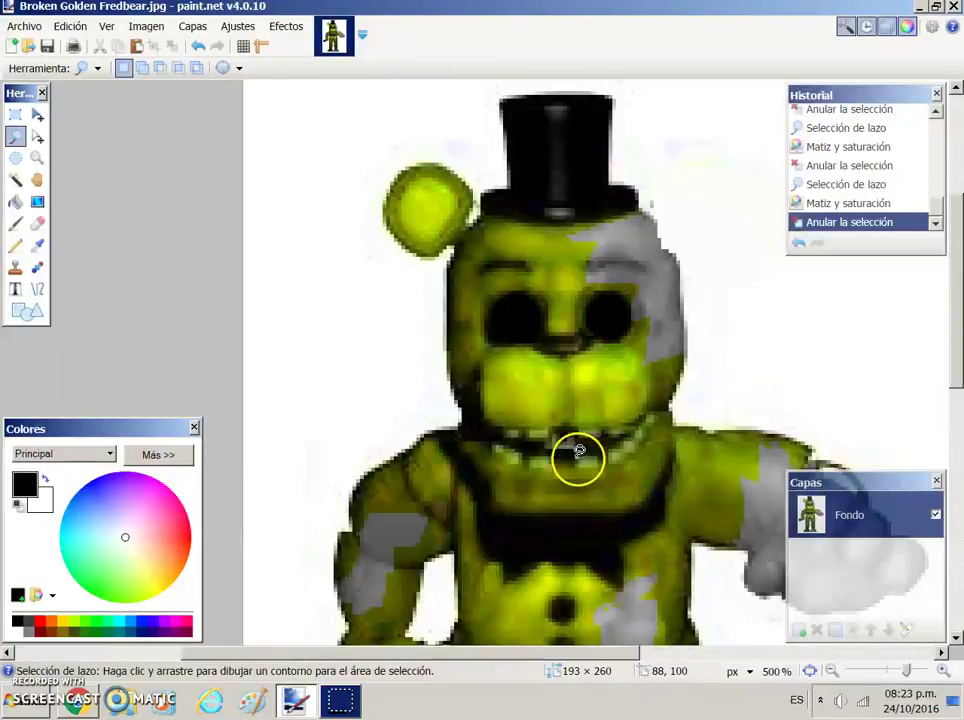
Step: Close paint.net, return to Chrome and close the "Speedpaint - Stop Fighting! (FNAF Fanart)" video
left_click_drag(949, 252, 958, 300)
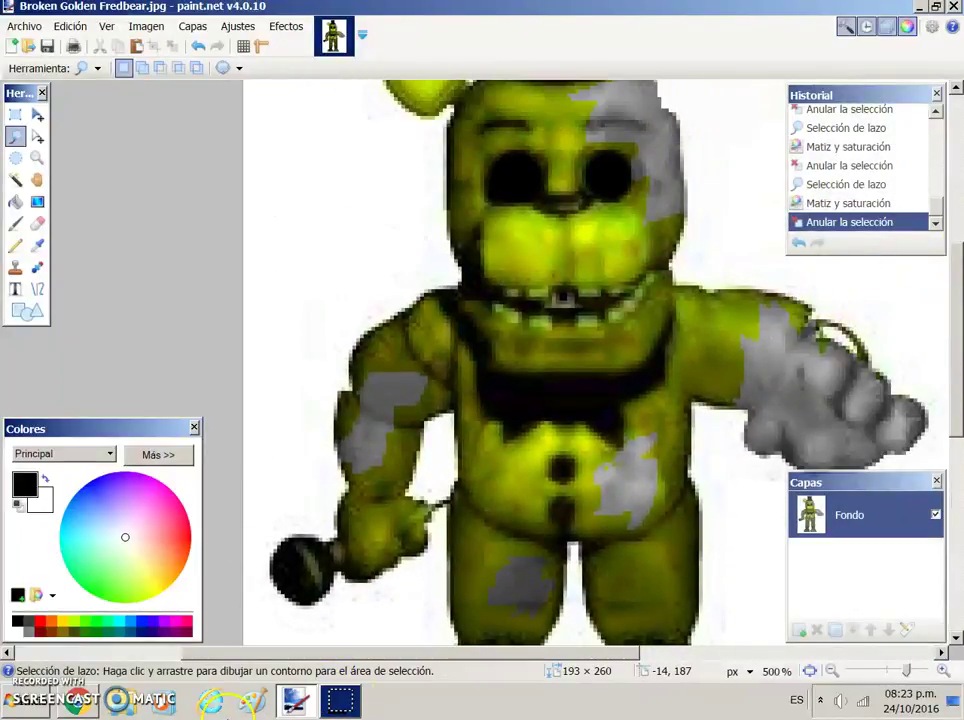
right_click(283, 695)
left_click(275, 664)
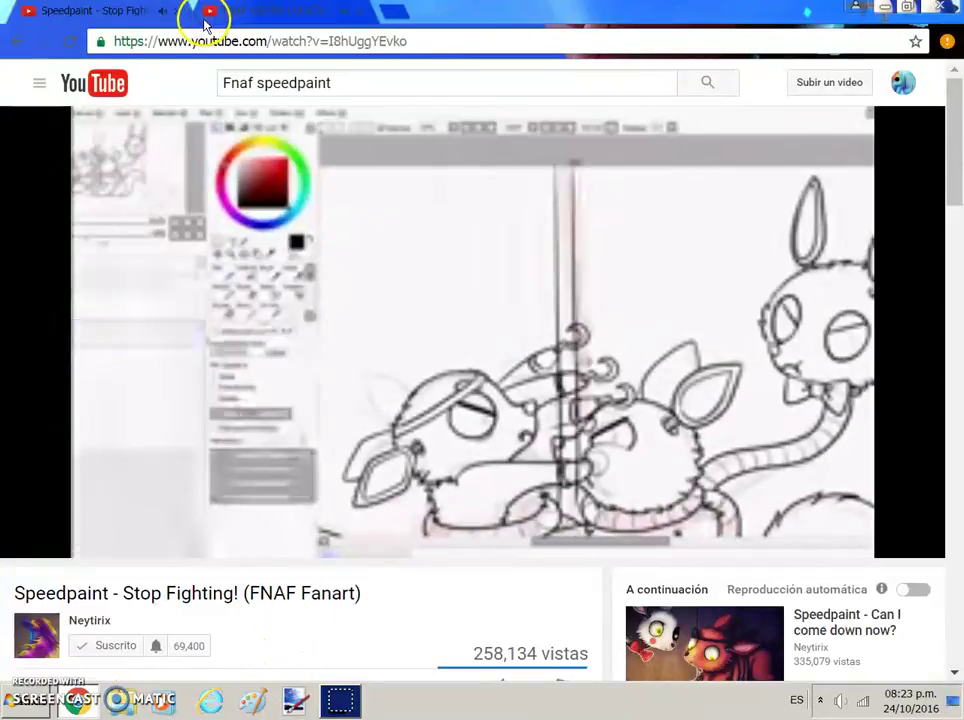
left_click(178, 11)
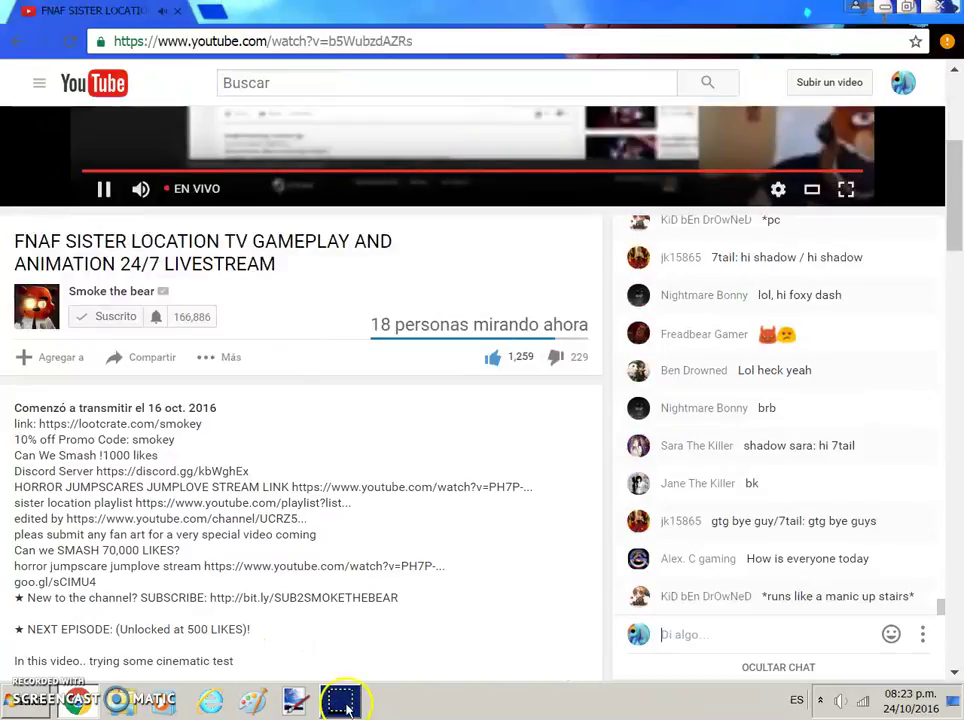